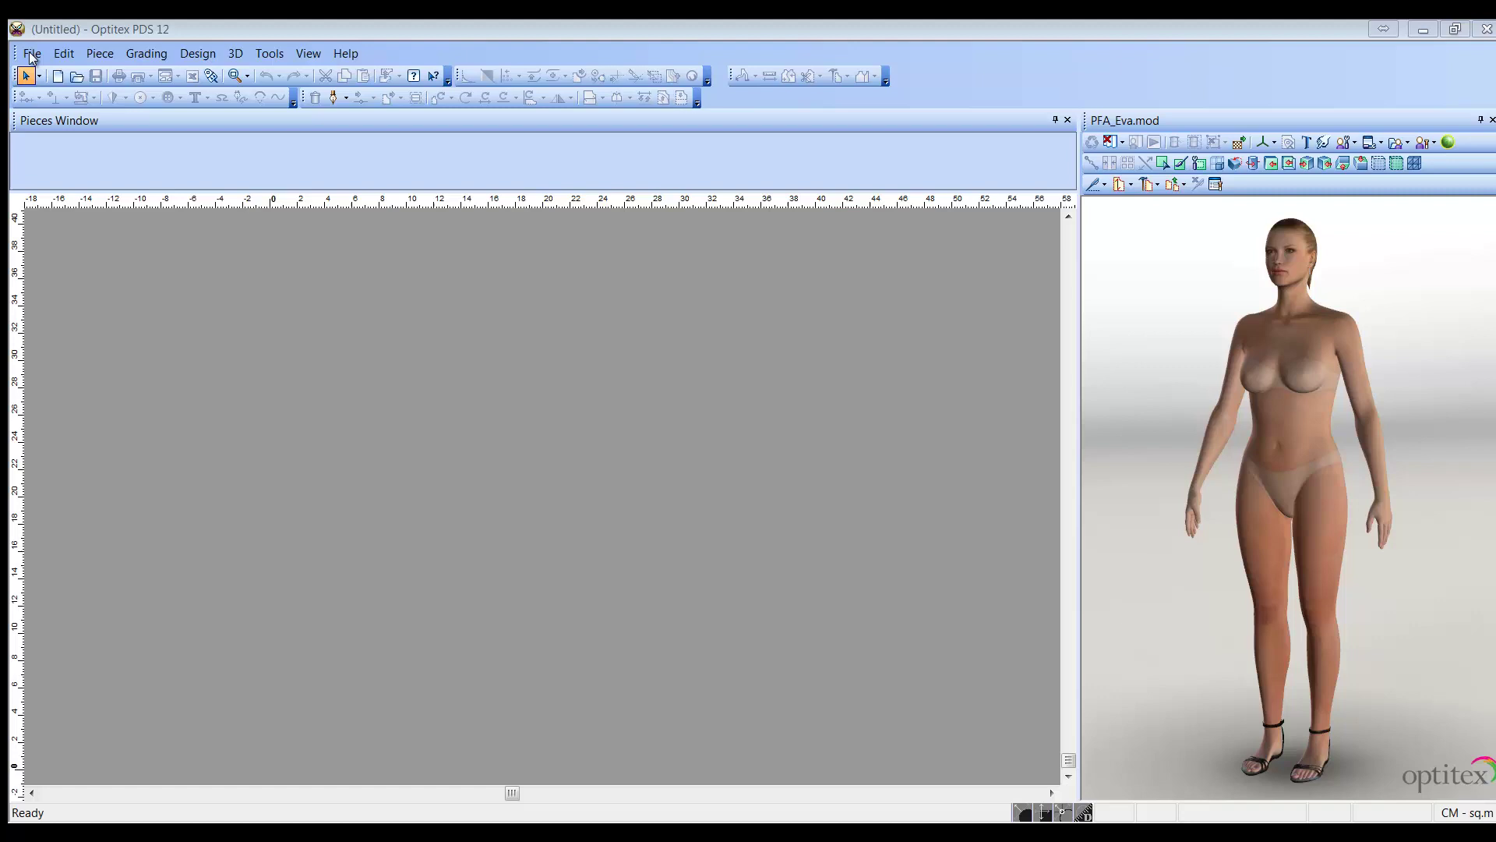
Step: Open Stitched_Basic Sloper- step3.PDS, then place and drape its sloper dress onto the avatar
left_click(29, 52)
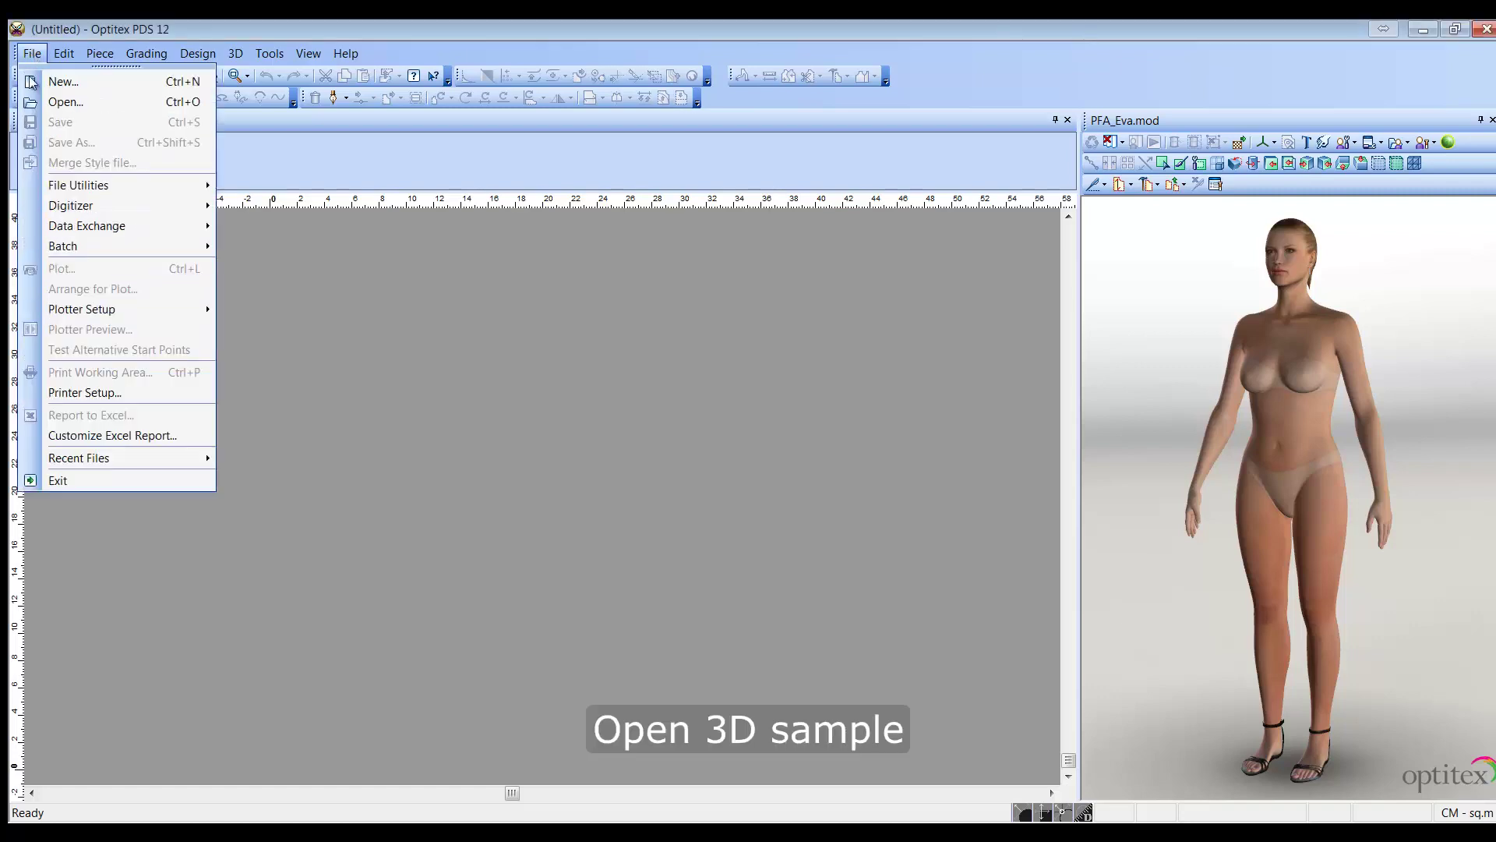
left_click(76, 101)
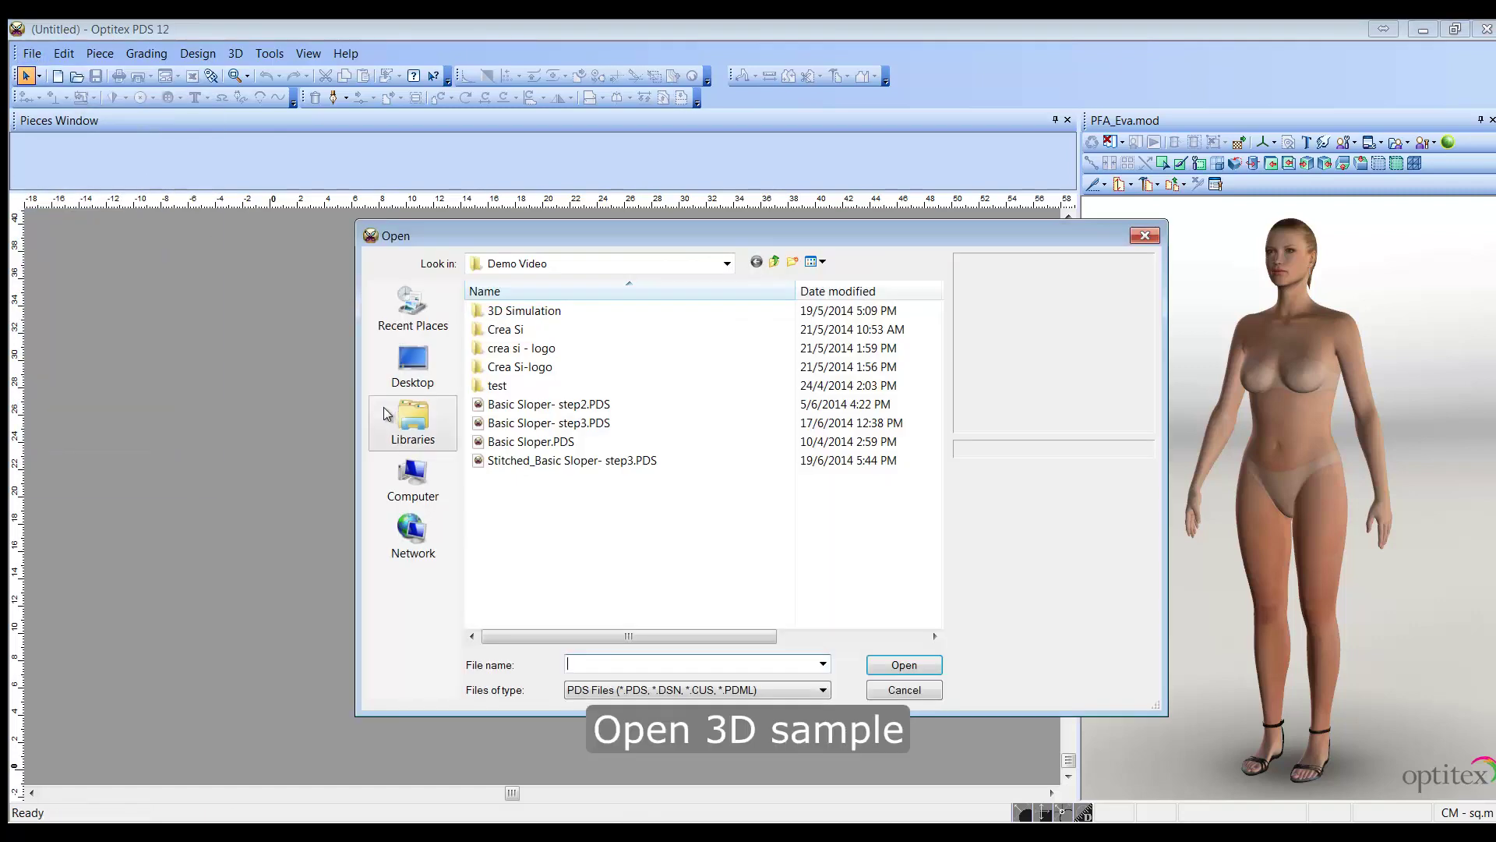
left_click(569, 460)
left_click(891, 668)
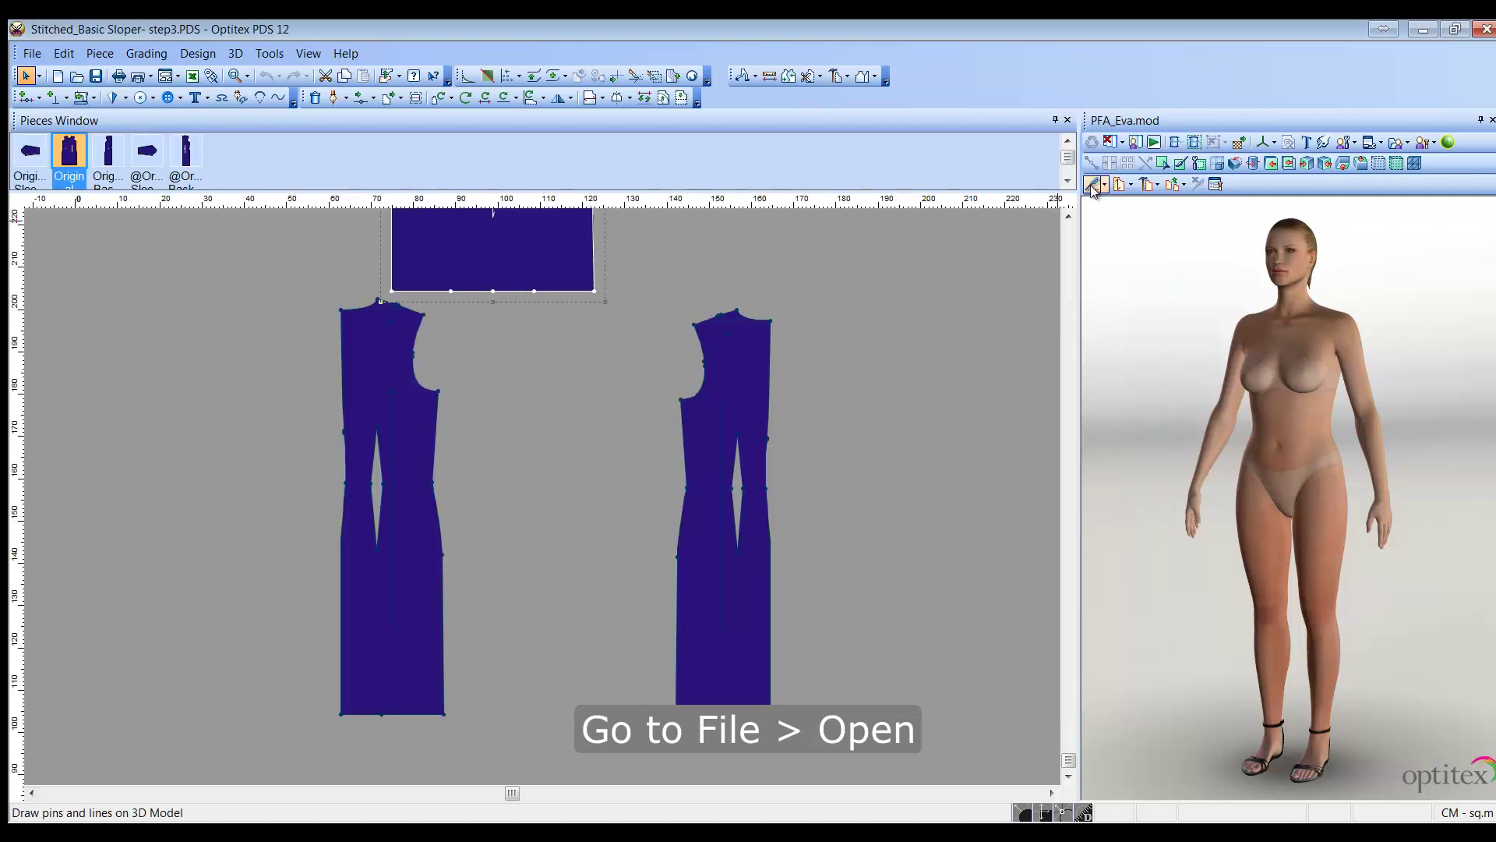
left_click(1134, 145)
left_click(1152, 145)
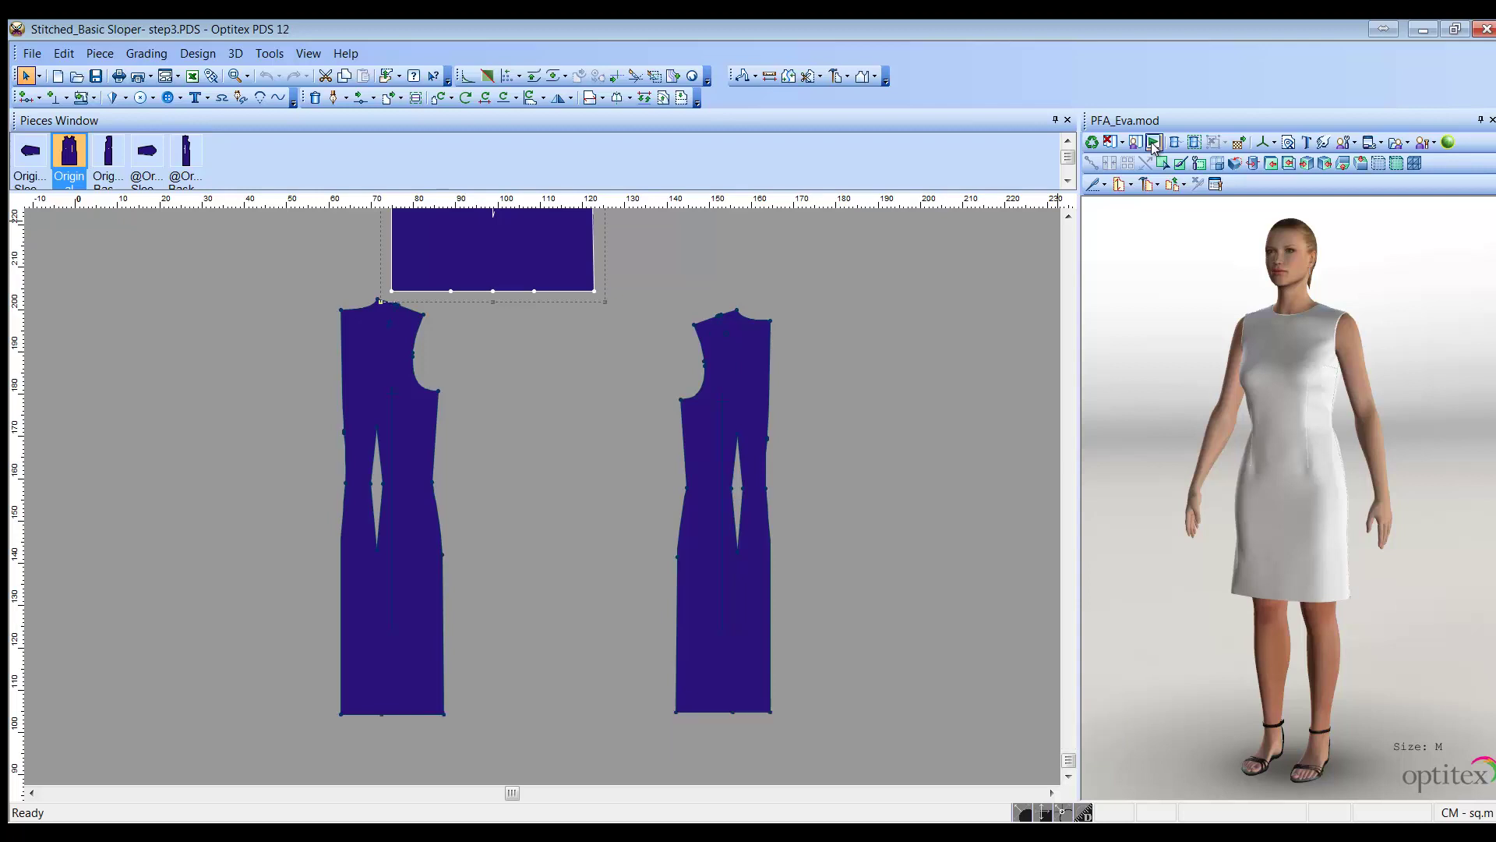
Step: Bring up the Fabric Pattern dialog via Piece > Fabric and Stripes, with Main as active fabric
left_click(109, 59)
mouse_move(260, 334)
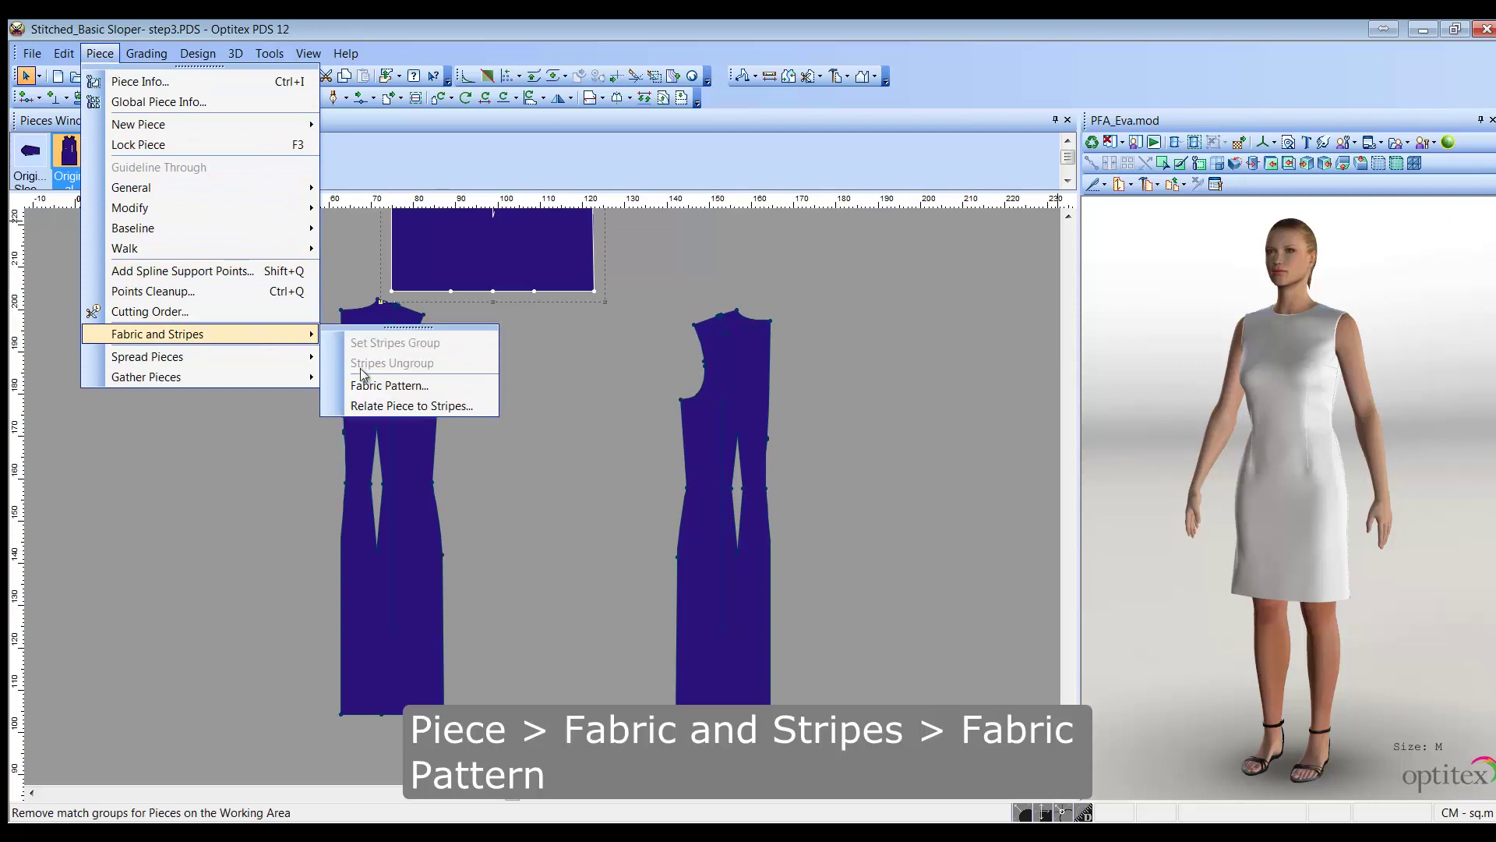
left_click(375, 386)
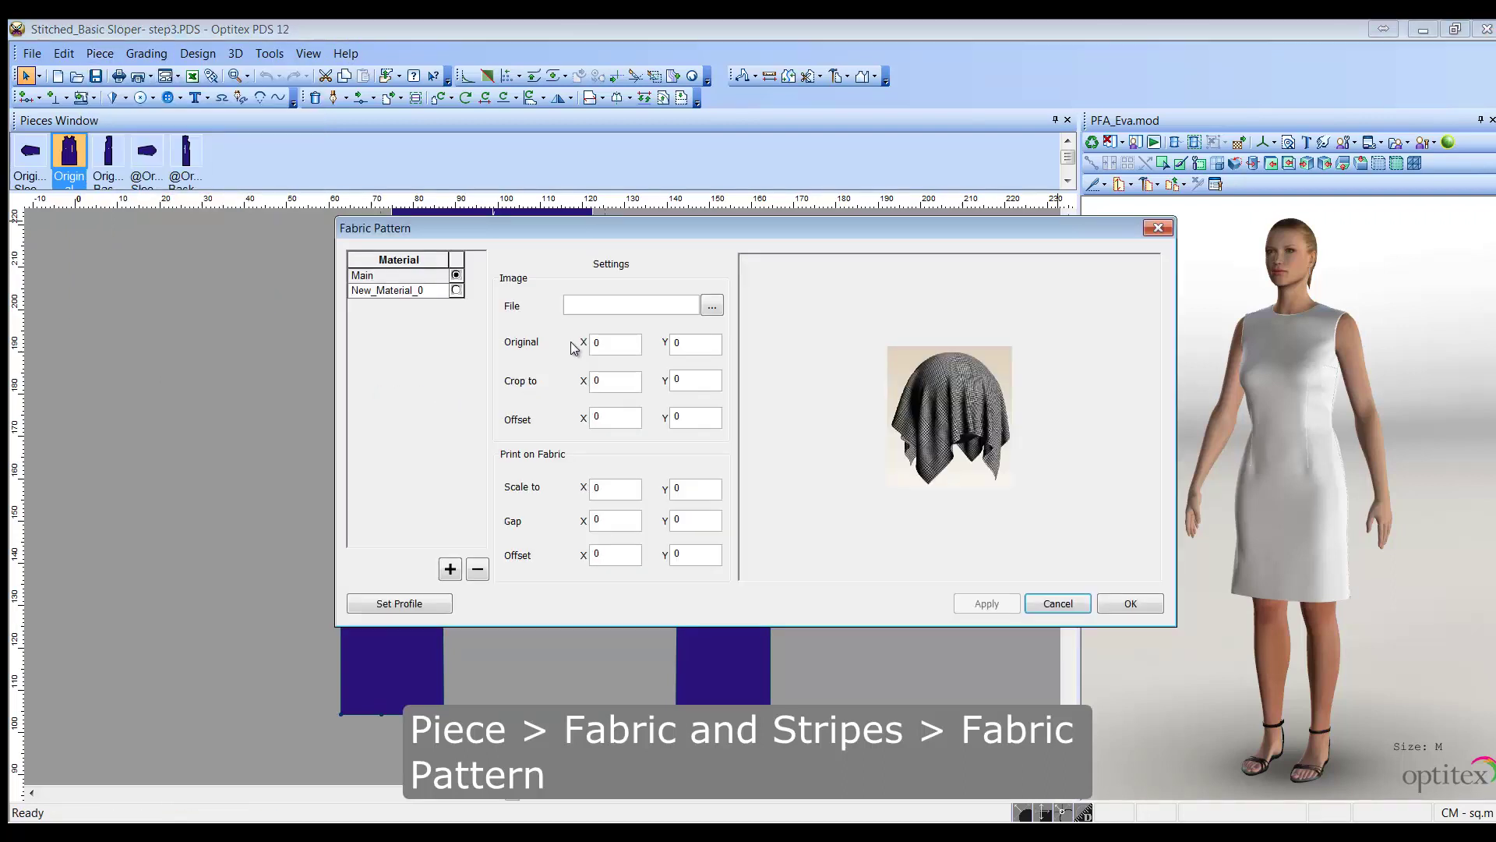
left_click(712, 306)
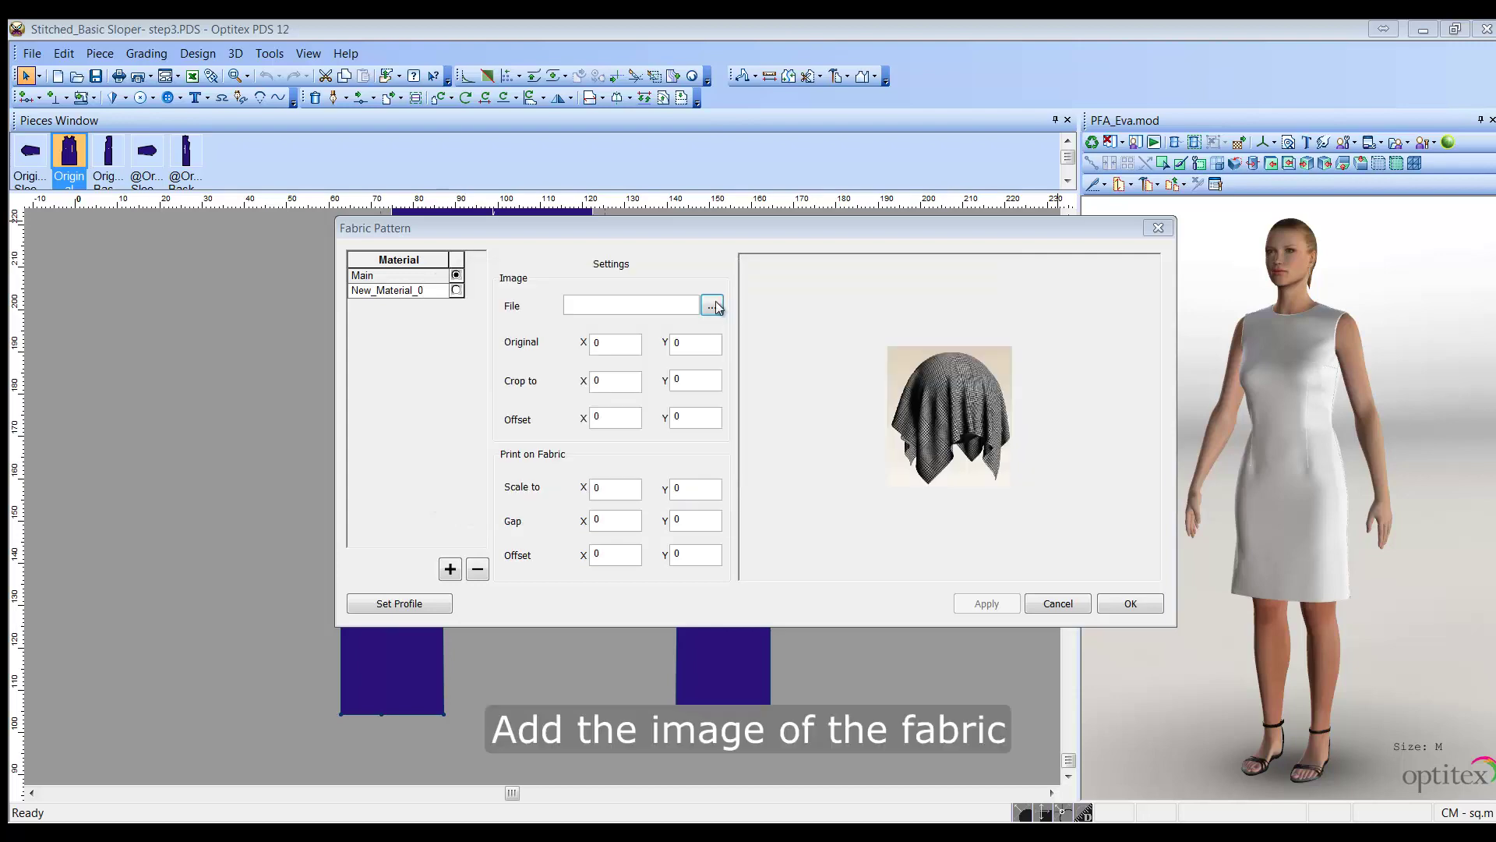
Step: Browse to triangles.jpg and load it as Main's fabric print image
left_click(713, 306)
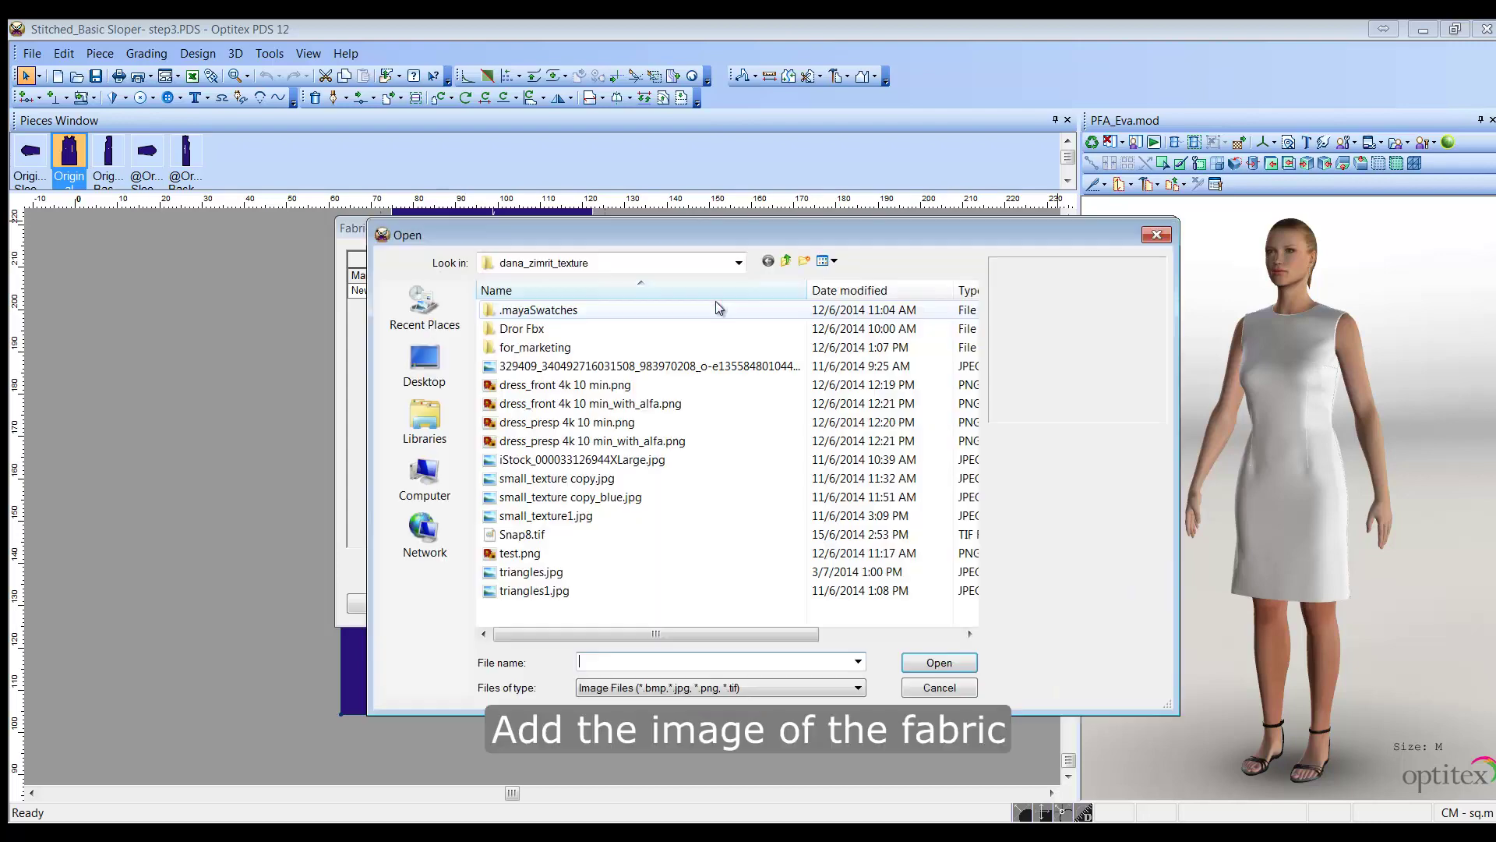
left_click(573, 576)
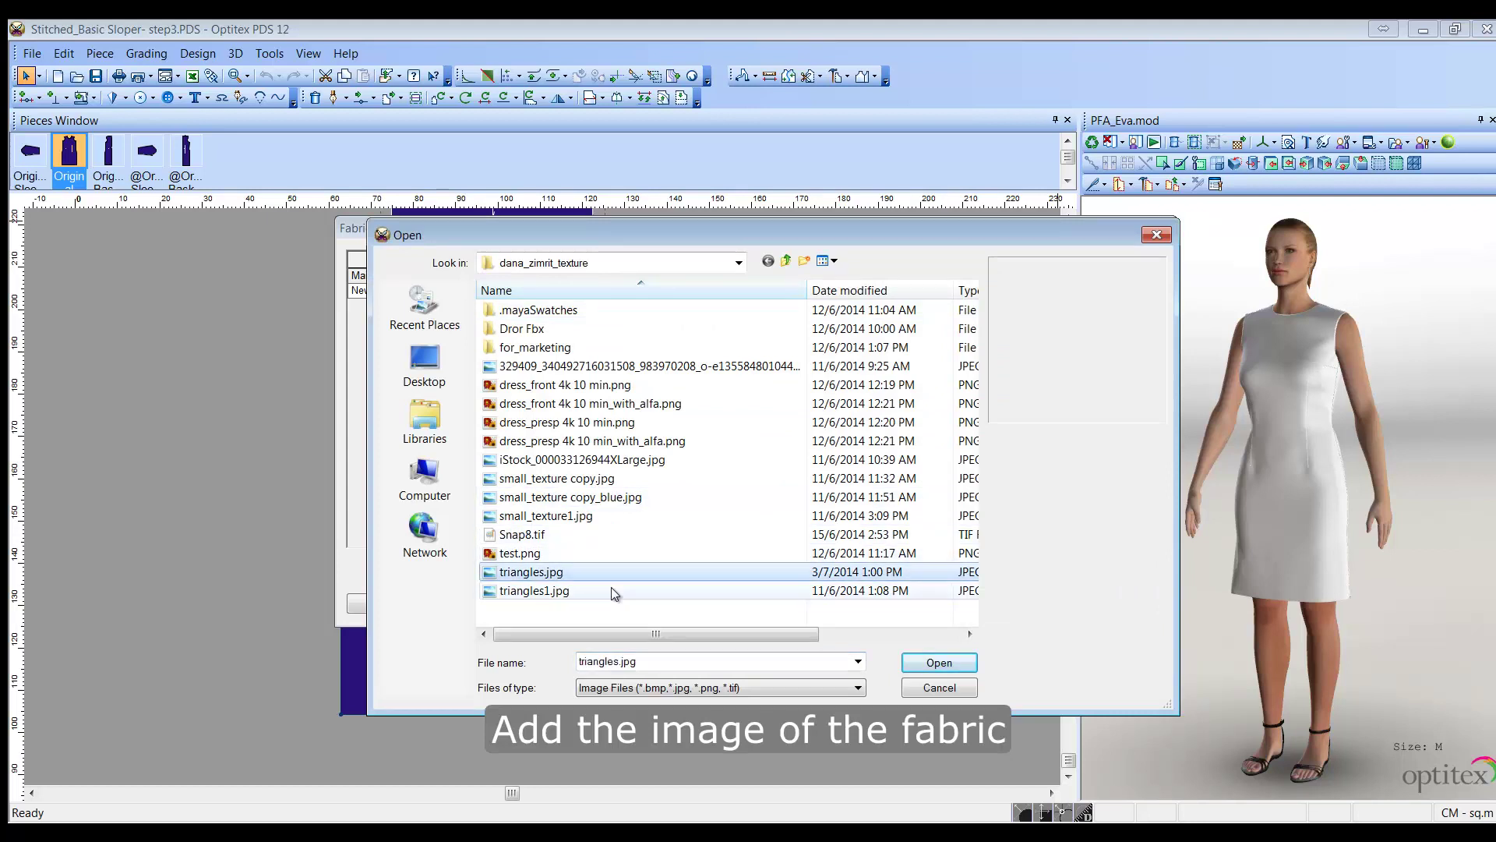
left_click(939, 663)
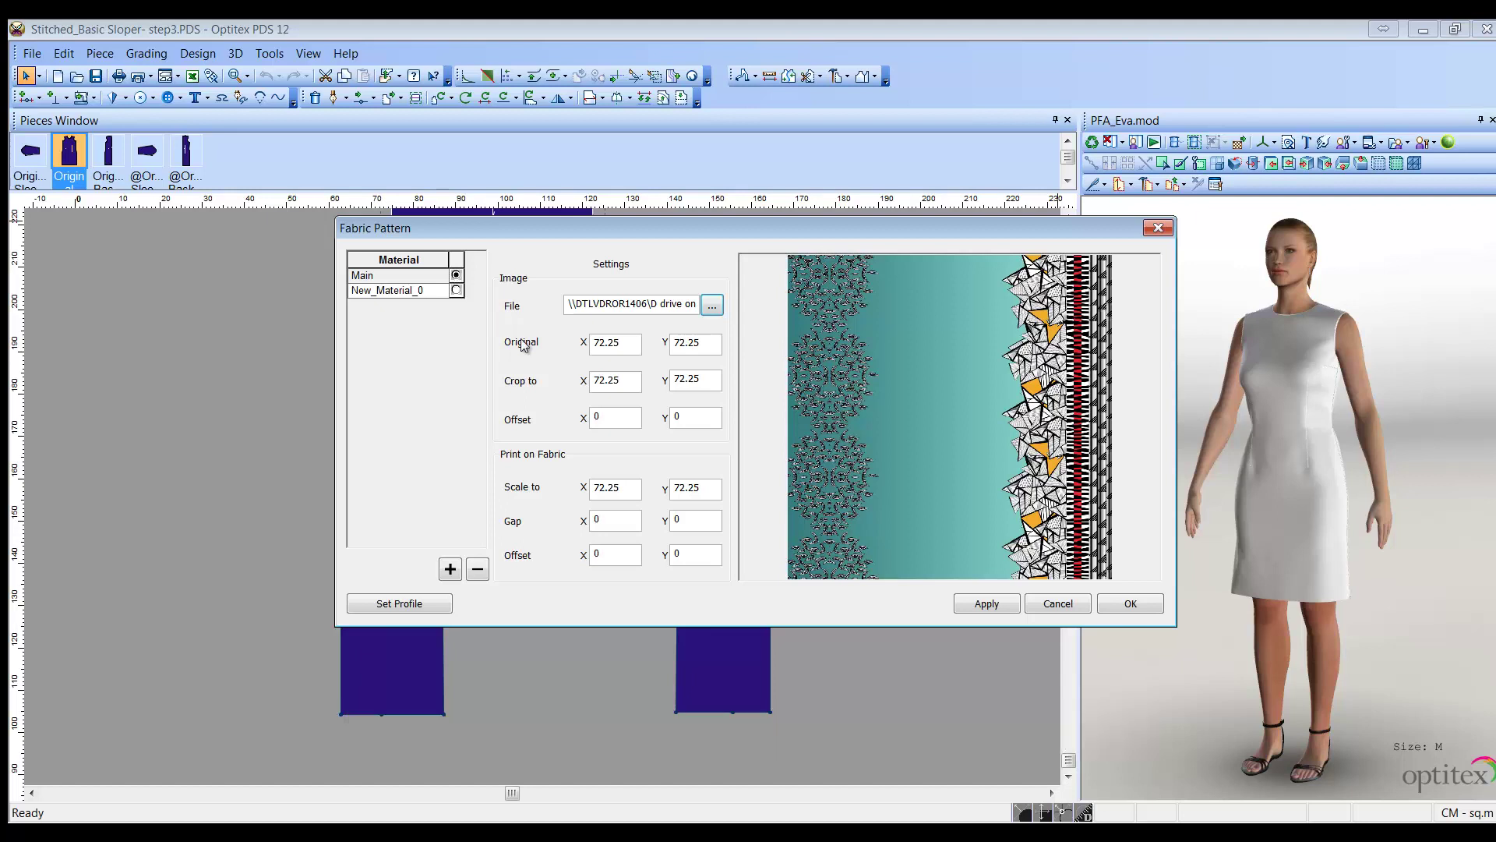
Step: Set Original X and Y to 120 and Gap X and Y to 5, then apply
left_click(635, 345)
left_click_drag(635, 346, 591, 346)
type("120")
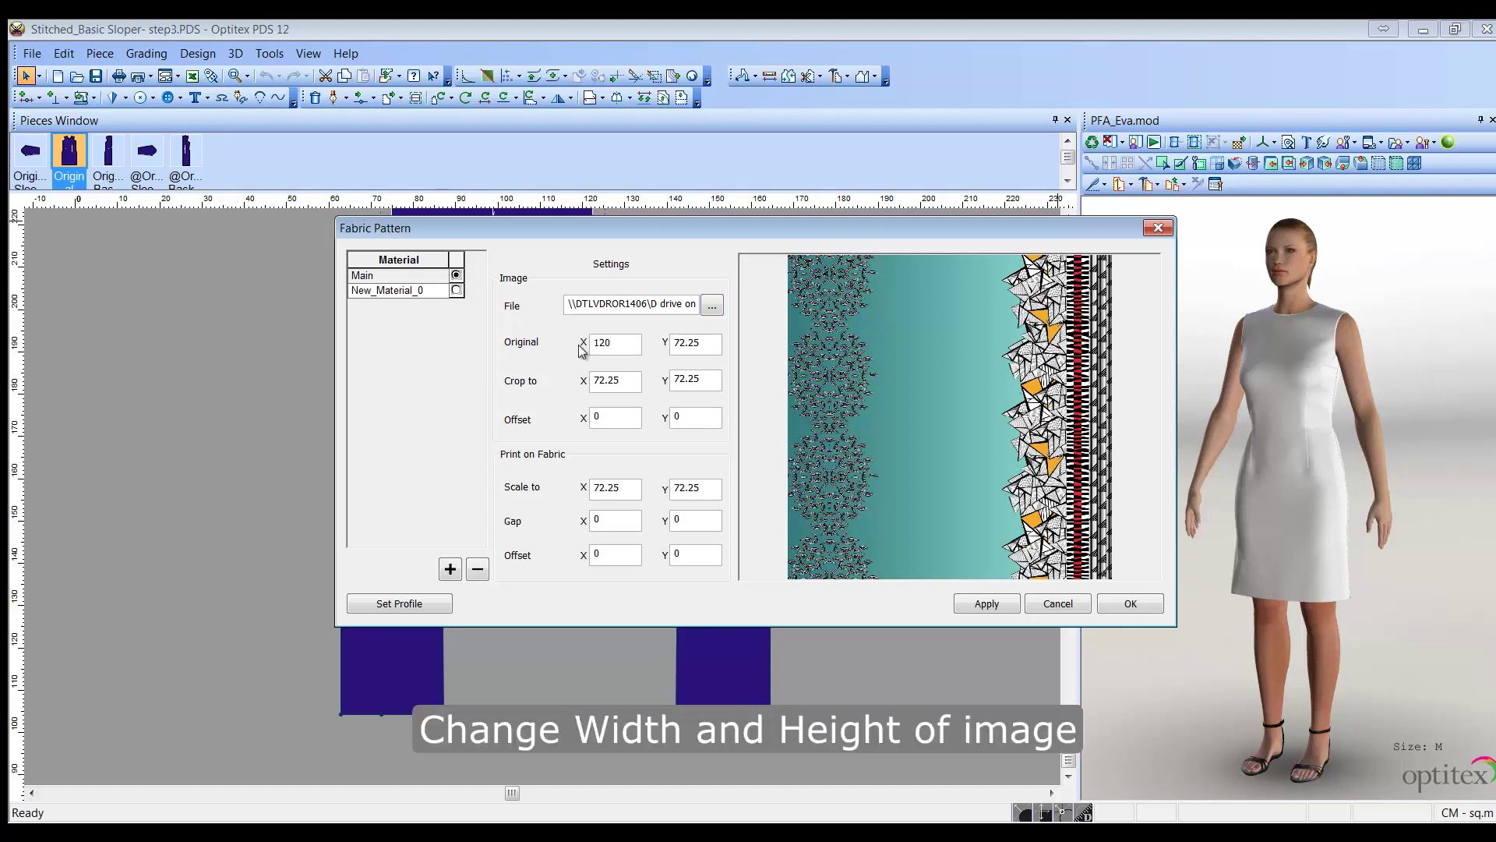
double_click(690, 352)
type("120")
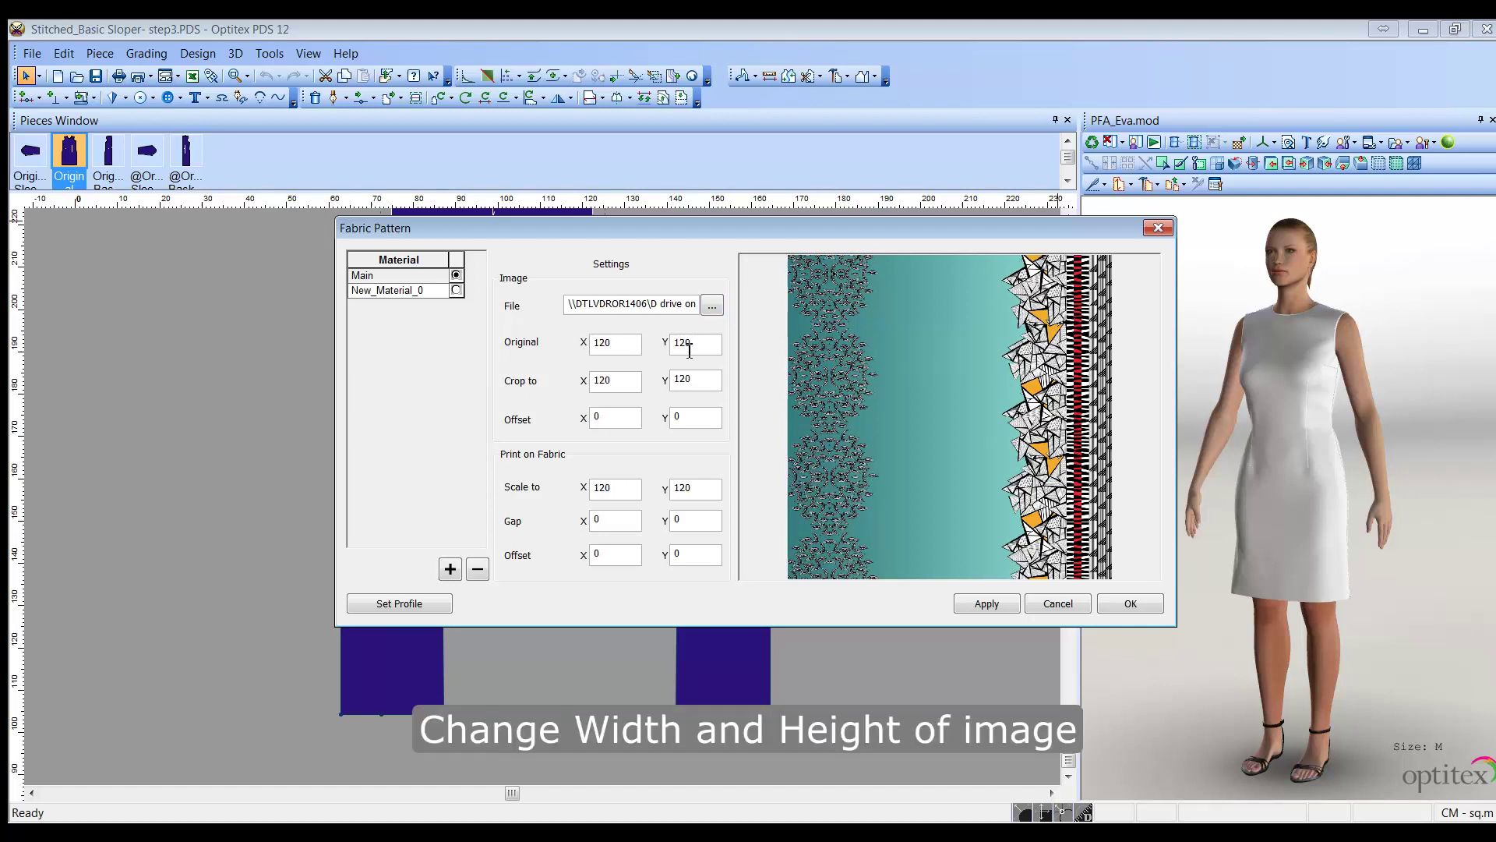
double_click(624, 520)
type("5")
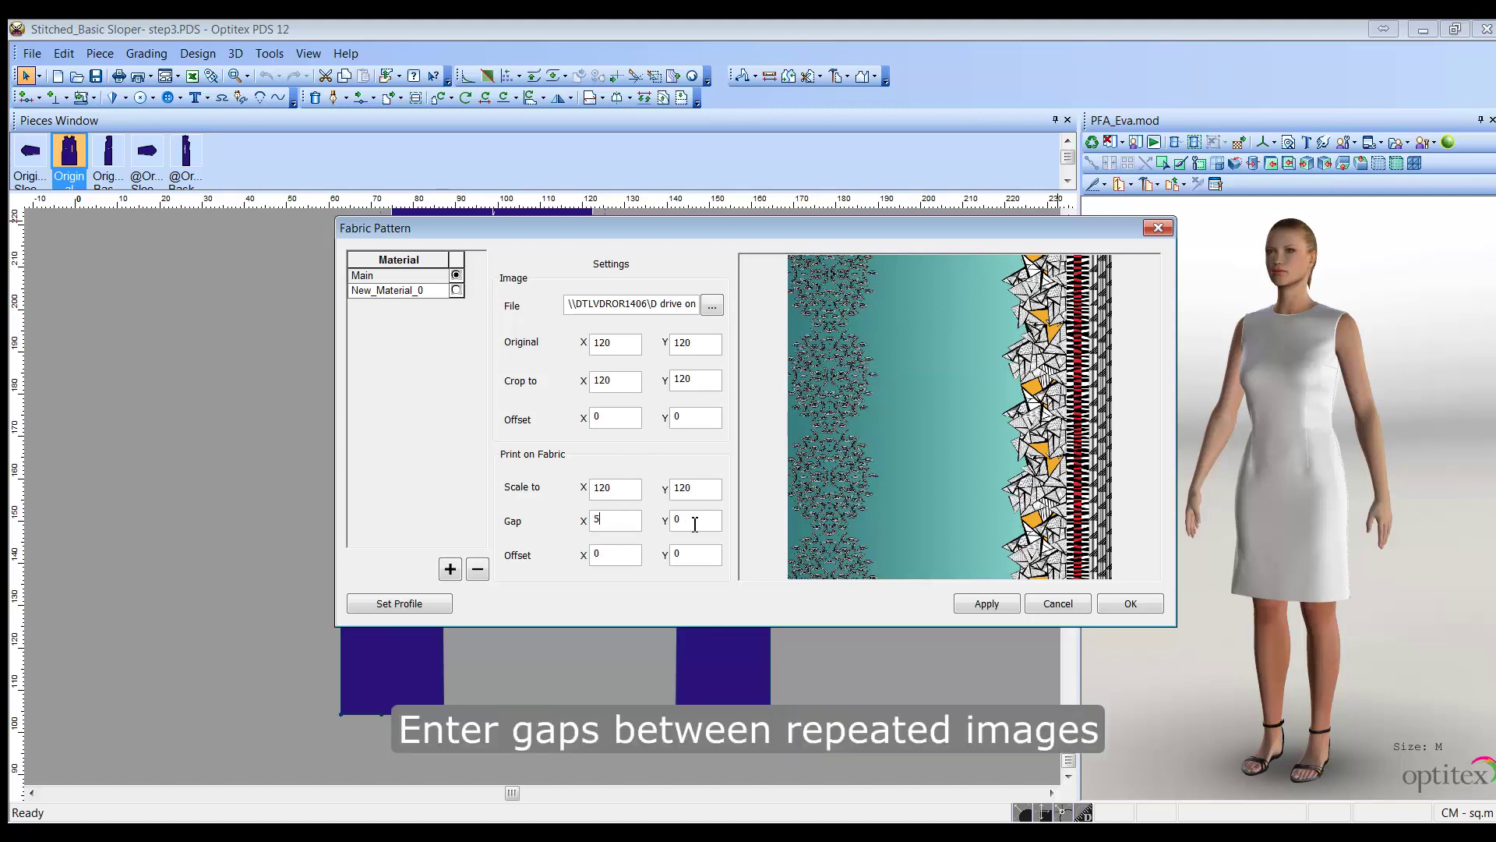
key("Tab")
type("5")
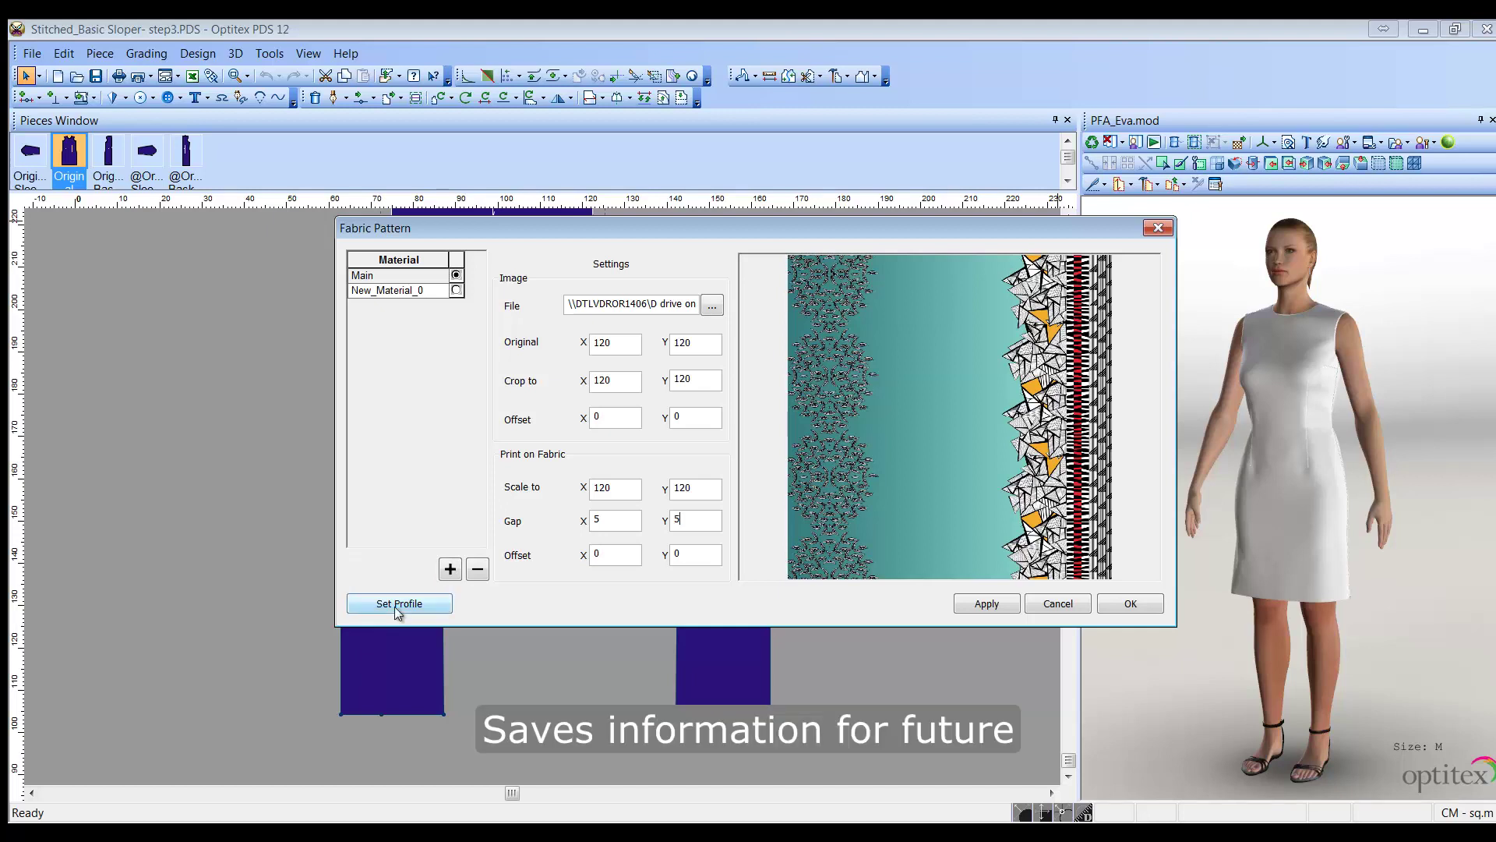
left_click(985, 604)
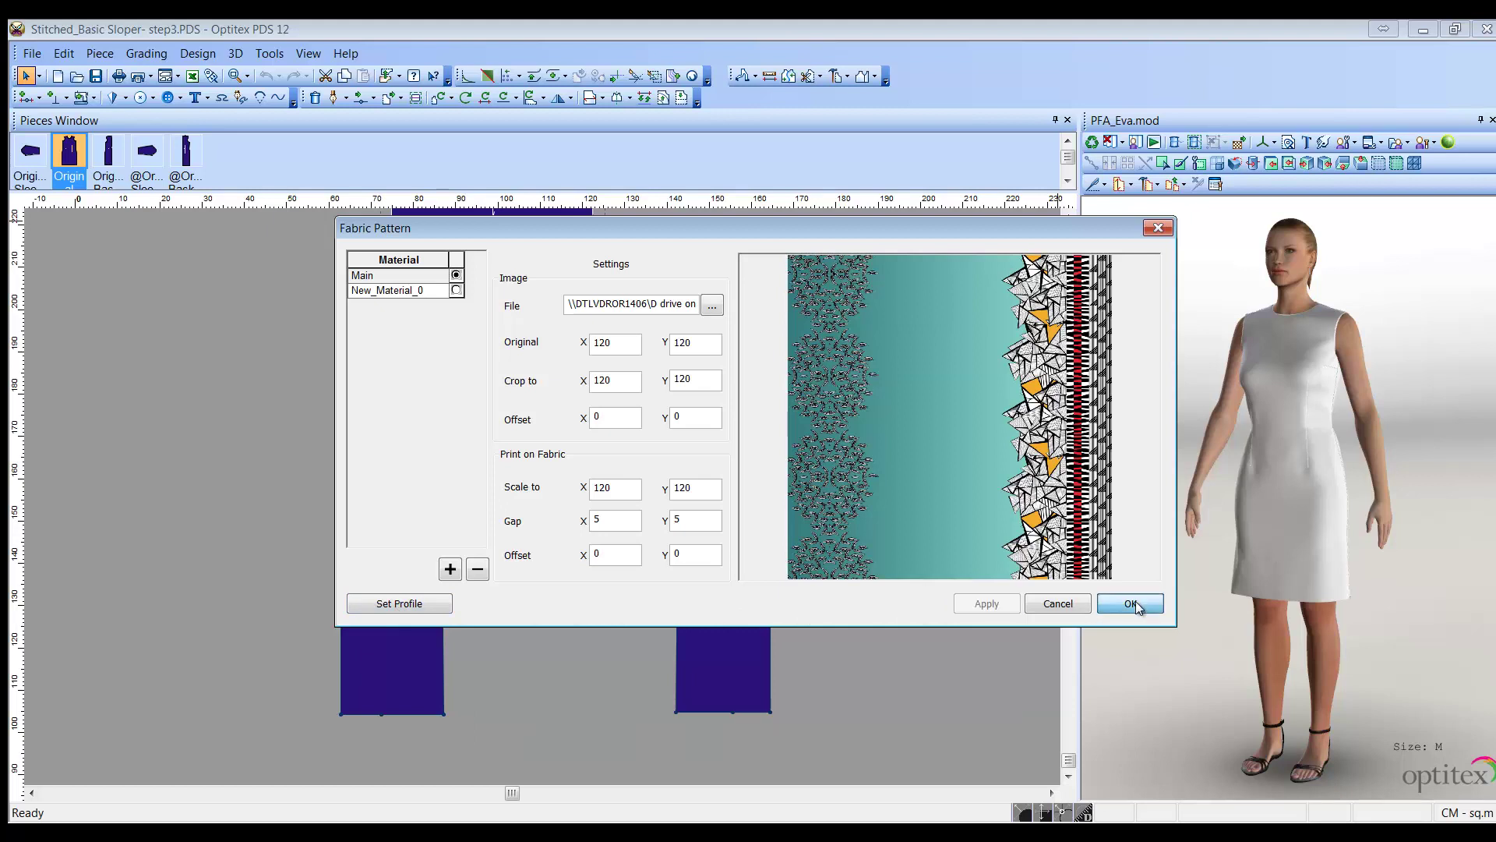
Step: Close the fabric dialog and turn on View Fabric so the teal print shows behind the pieces
left_click(1136, 603)
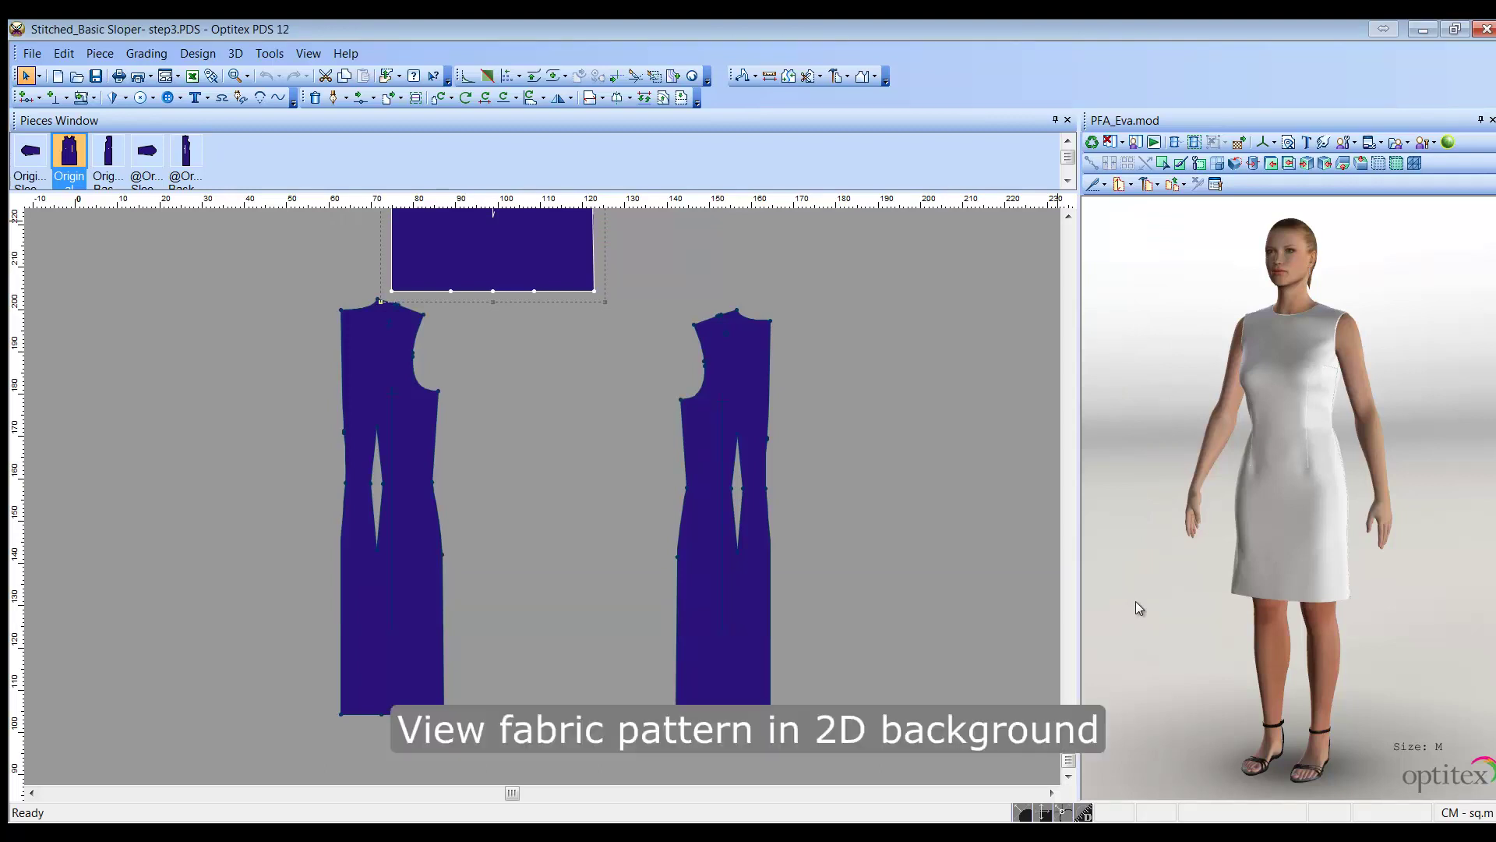
left_click(308, 53)
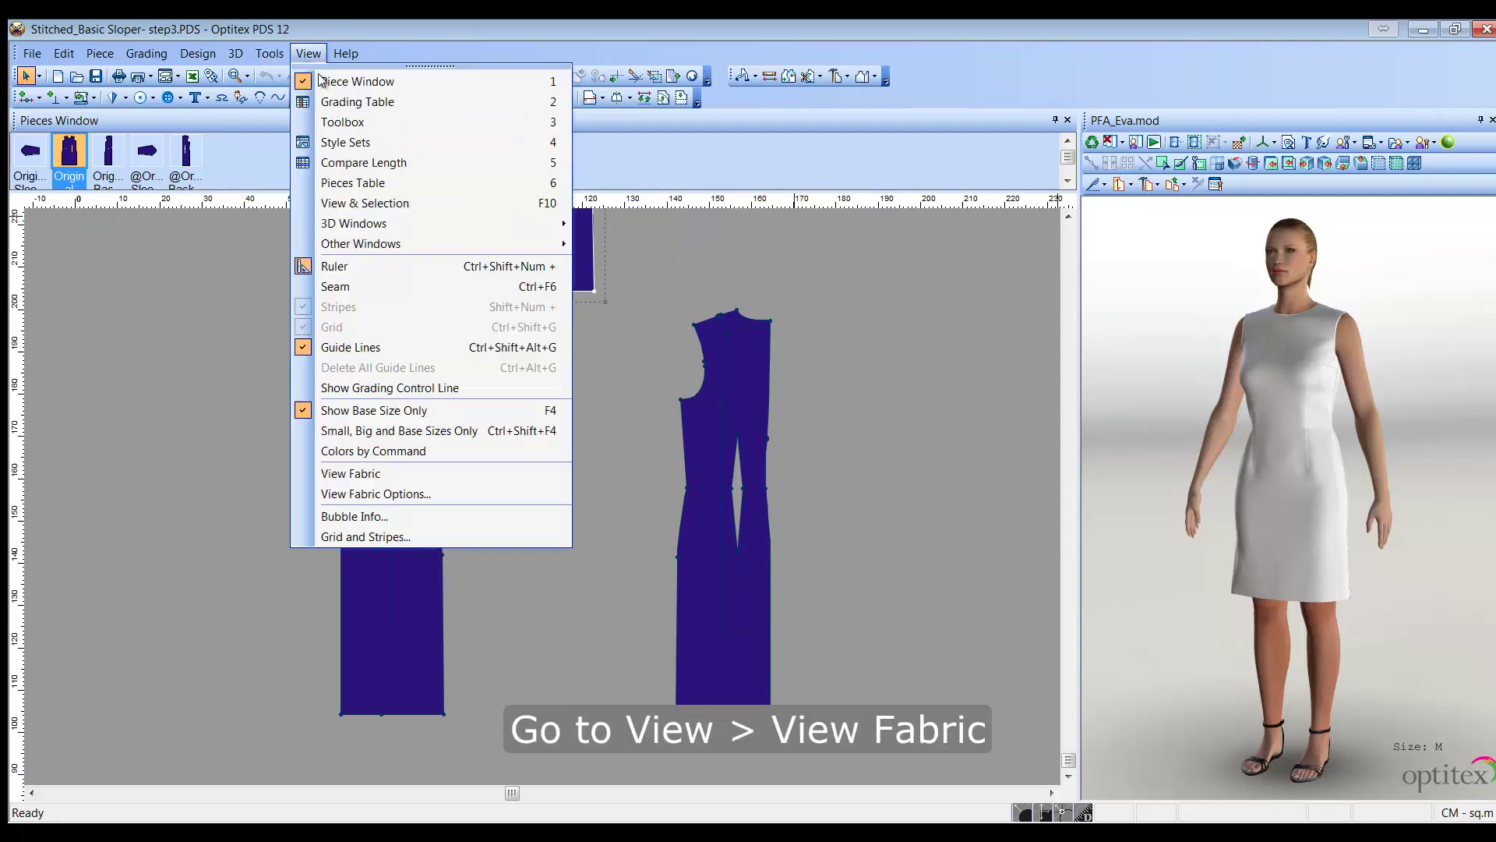
left_click(369, 475)
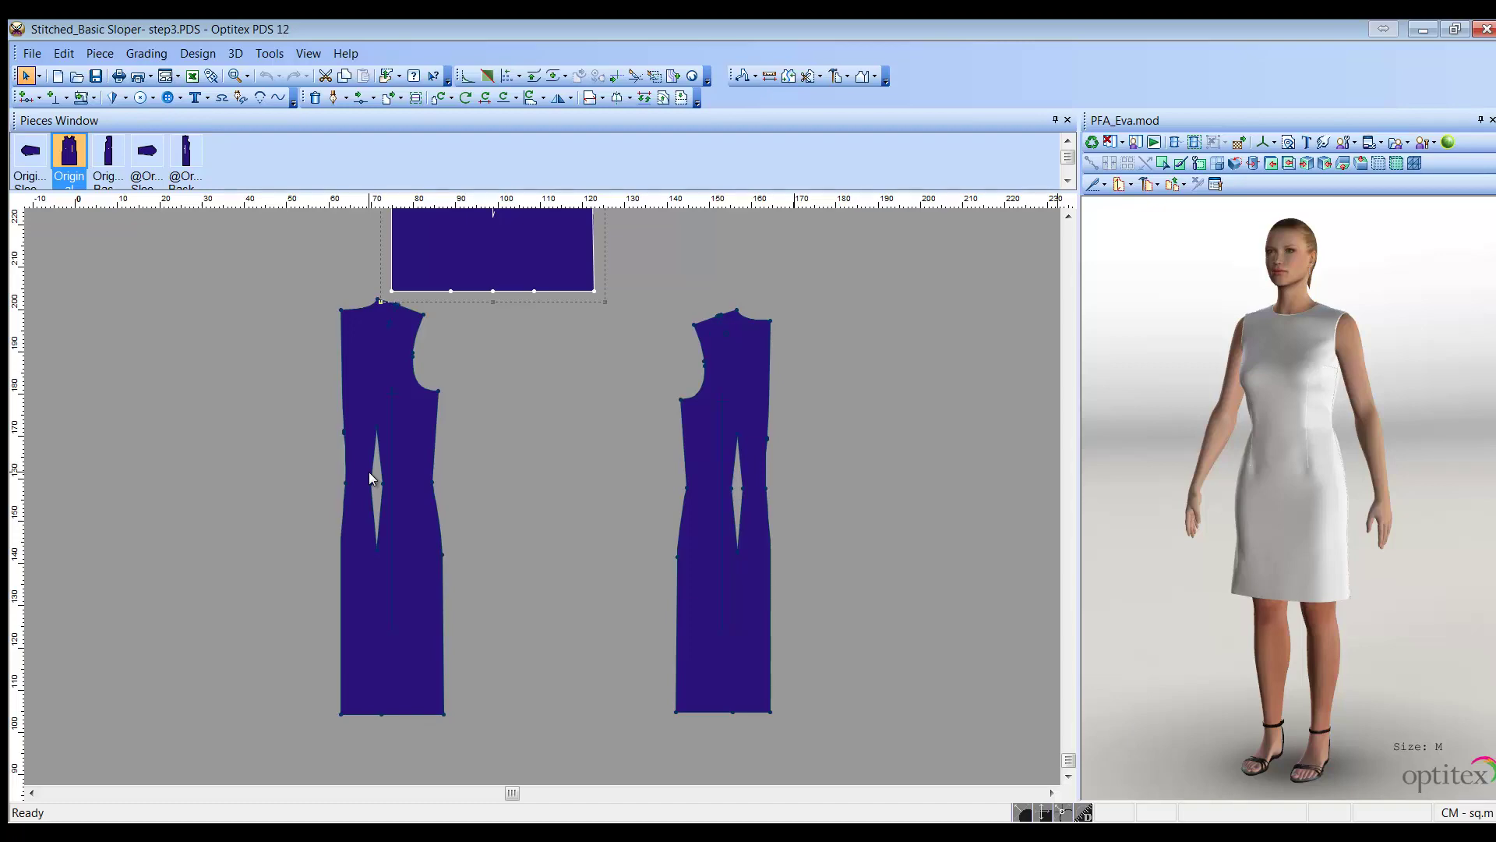
key("t")
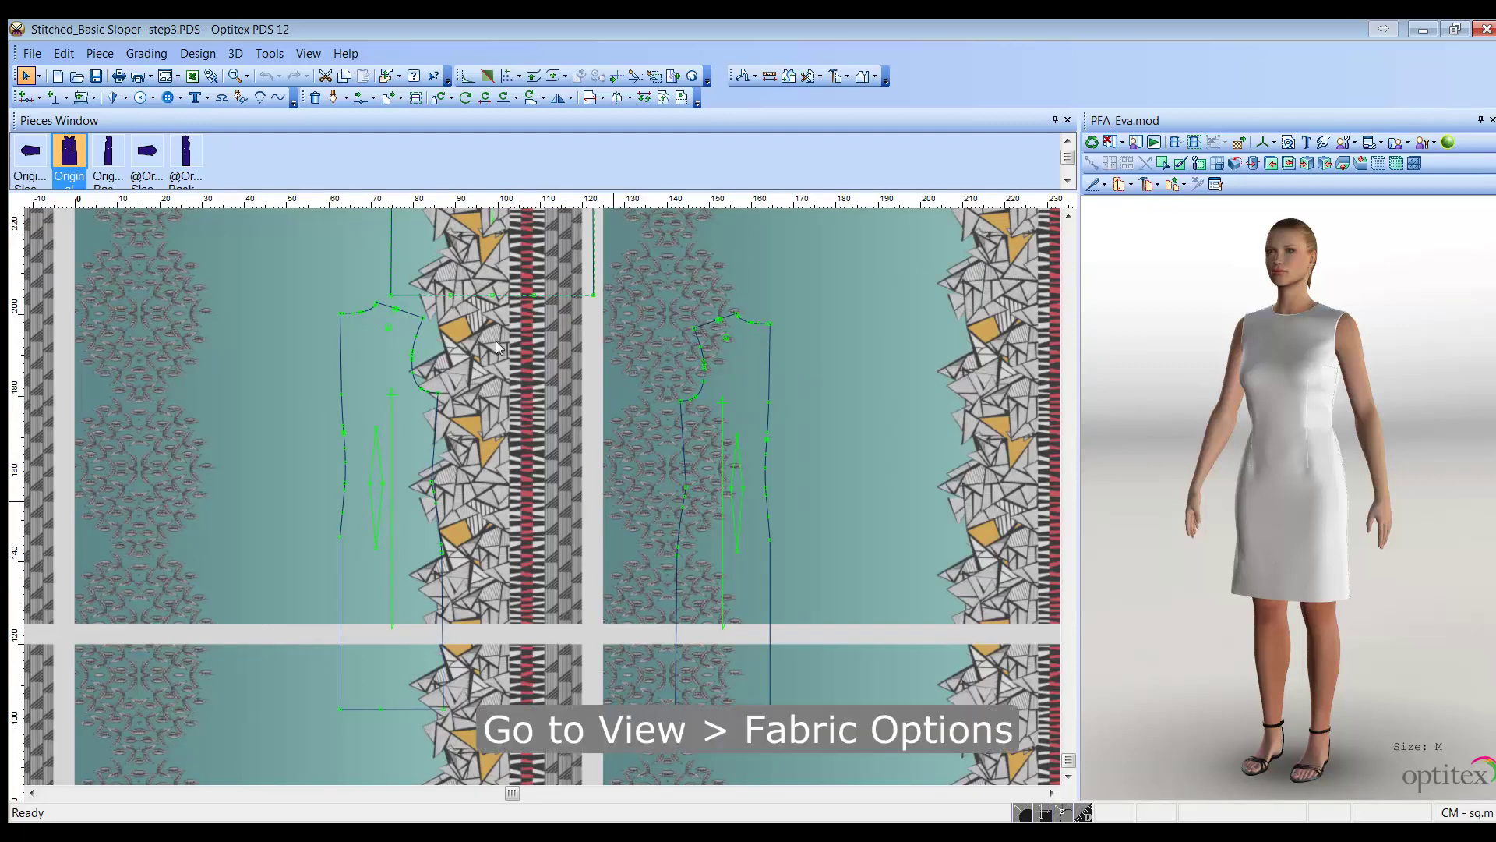
Step: Set the View Print transparency to 40 with Piece Opacity left at None
left_click(310, 53)
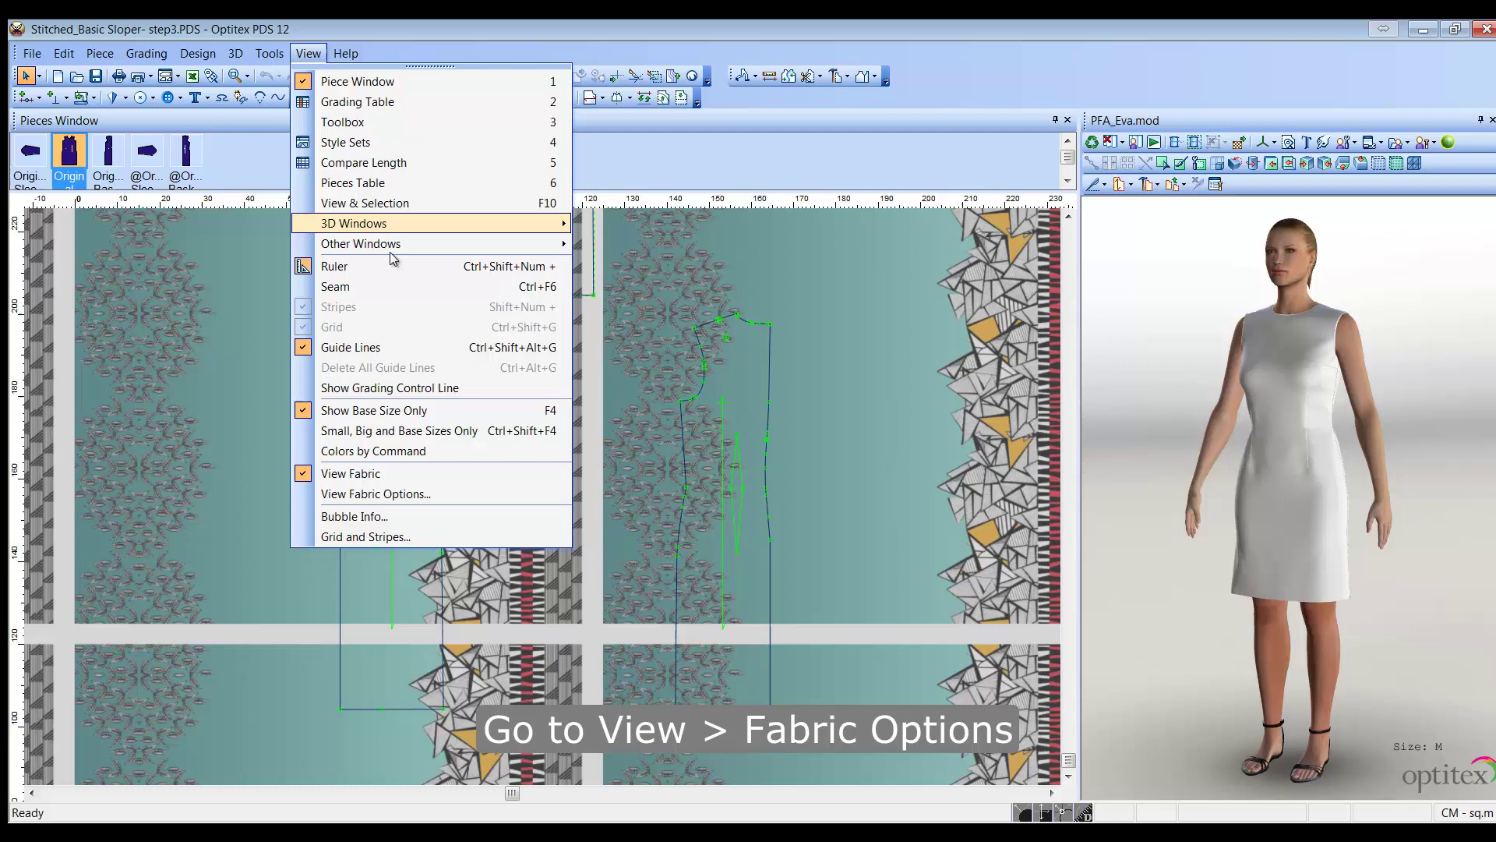
left_click(427, 494)
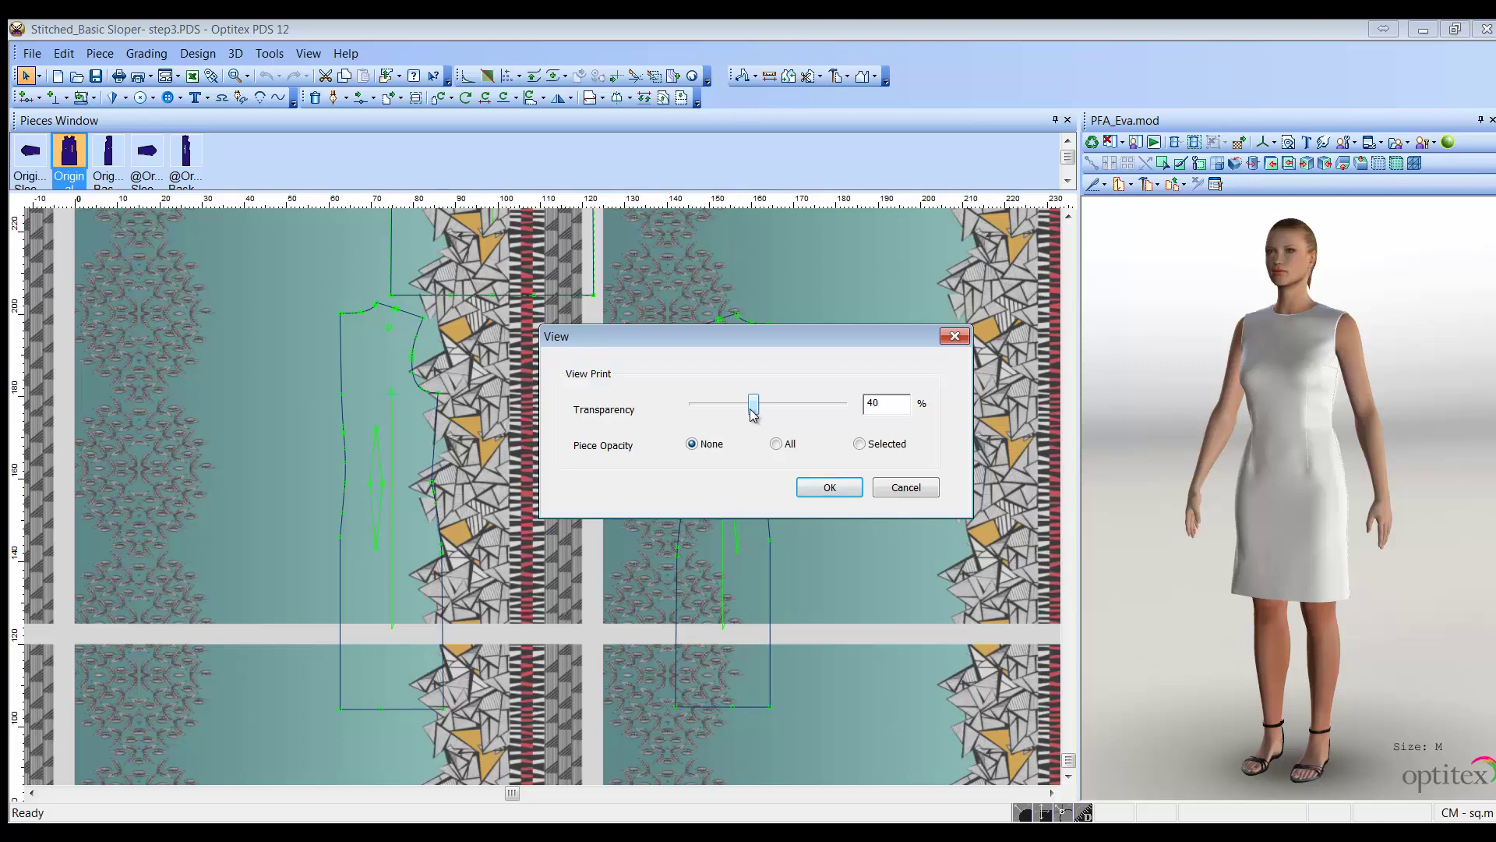
mouse_move(754, 411)
left_mouse_down()
mouse_move(653, 415)
mouse_move(850, 416)
mouse_move(734, 413)
left_mouse_up()
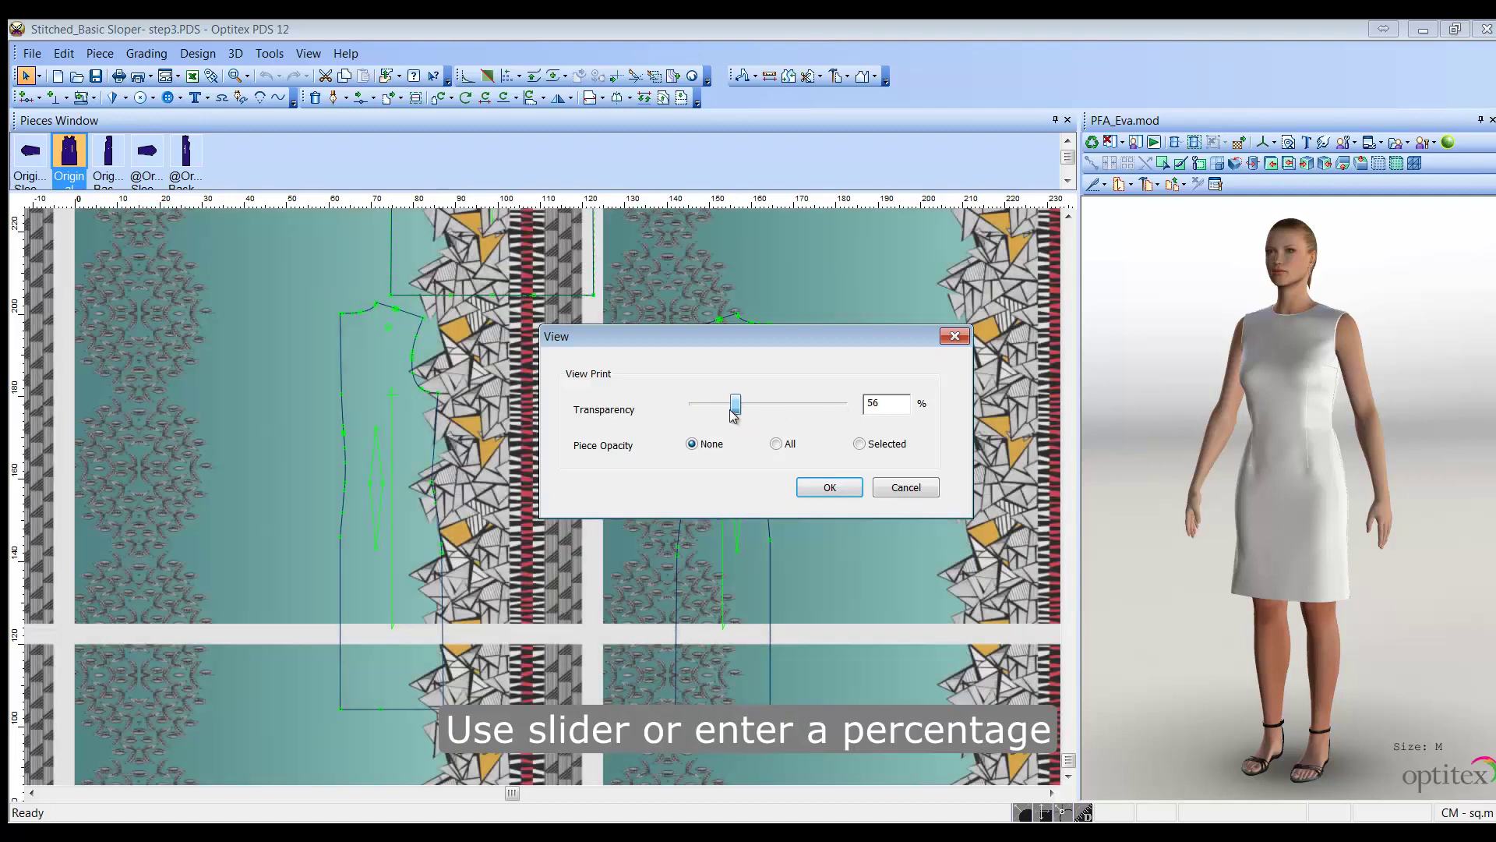
double_click(898, 403)
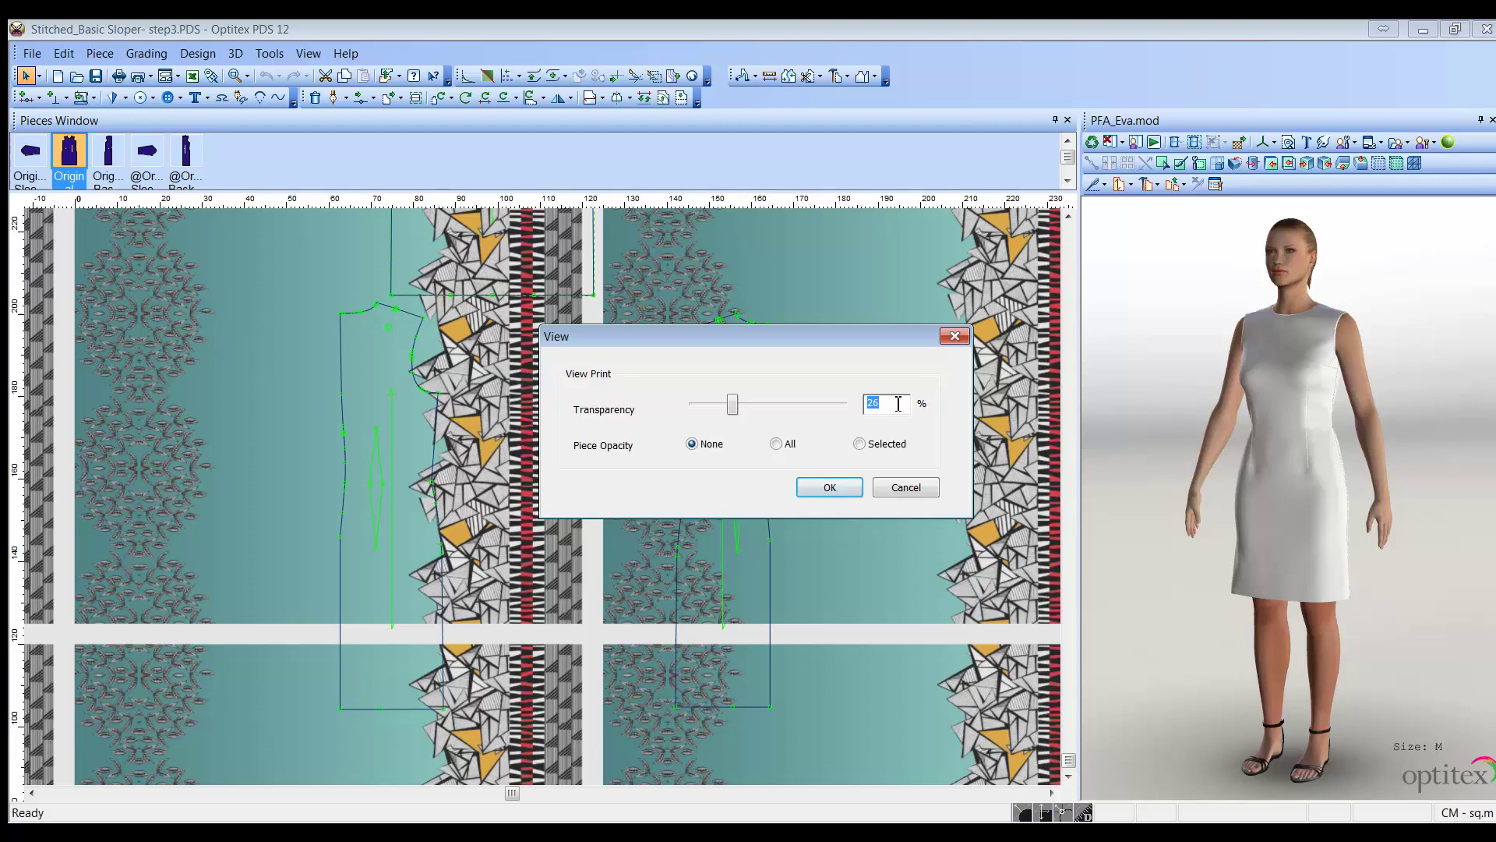
type("40")
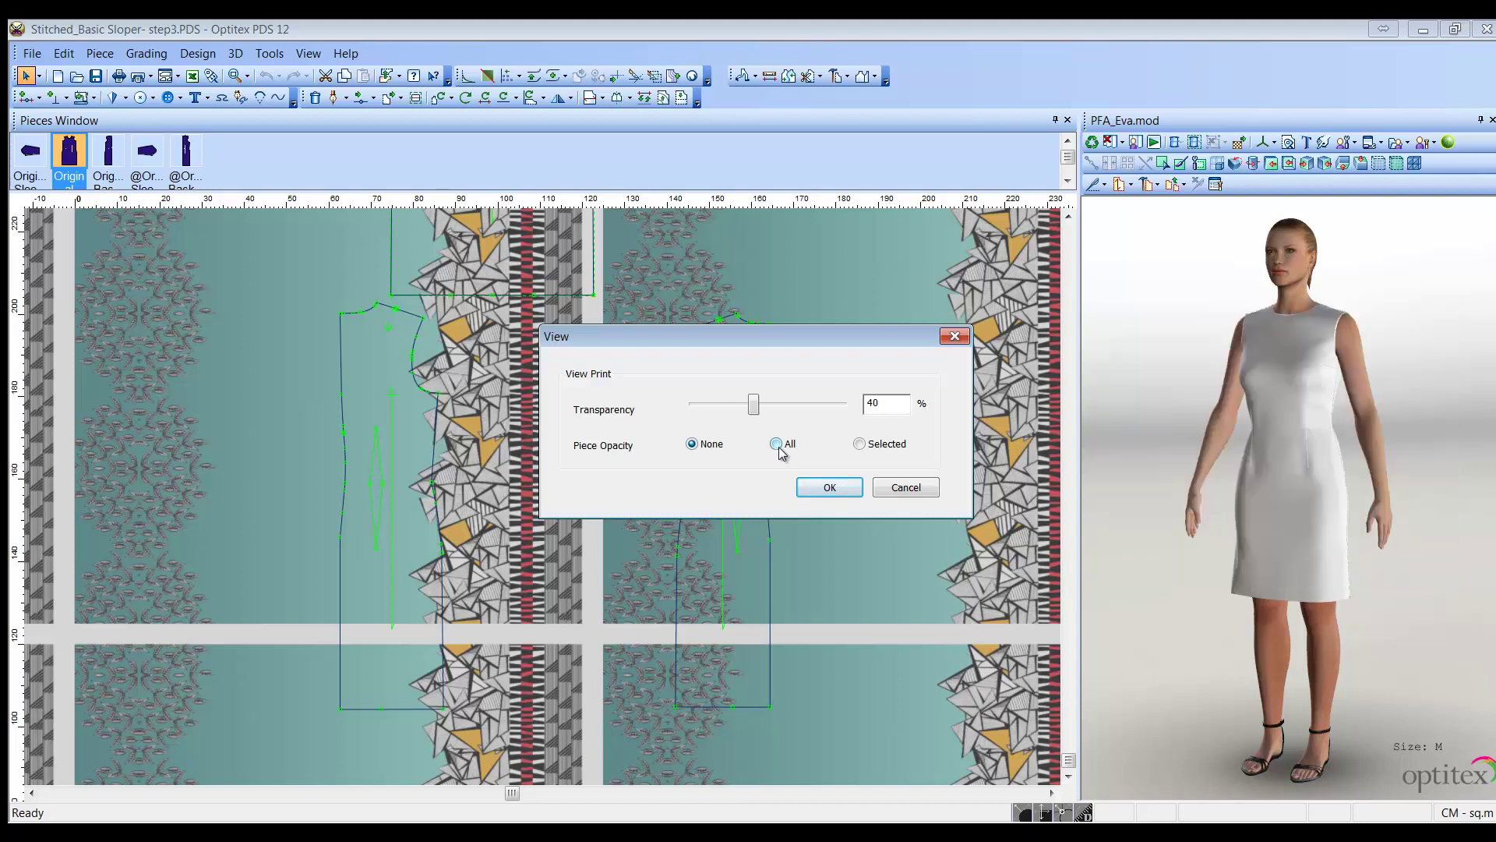
left_click(777, 444)
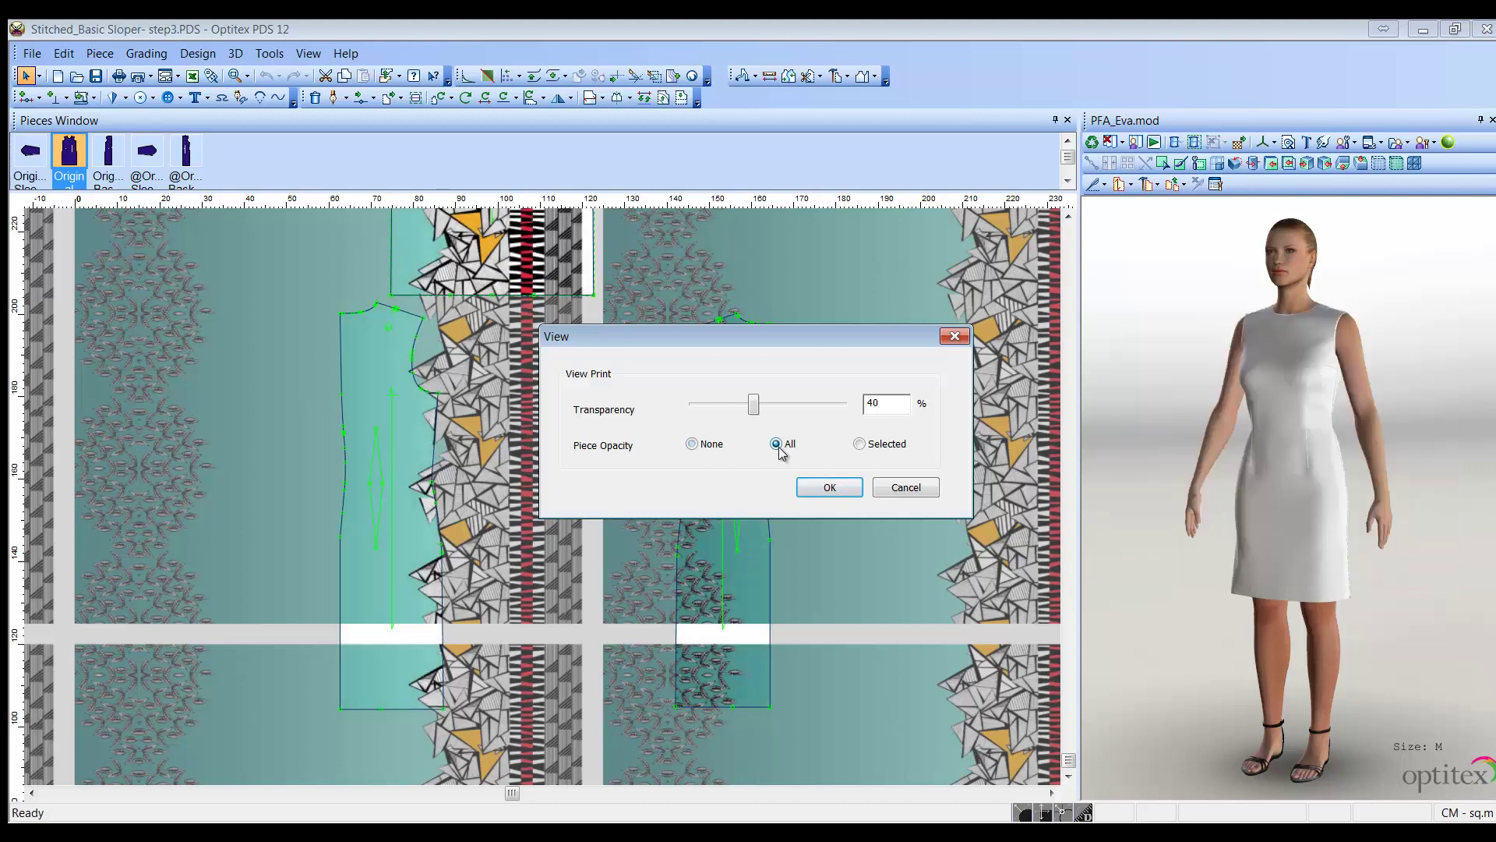
left_click(860, 444)
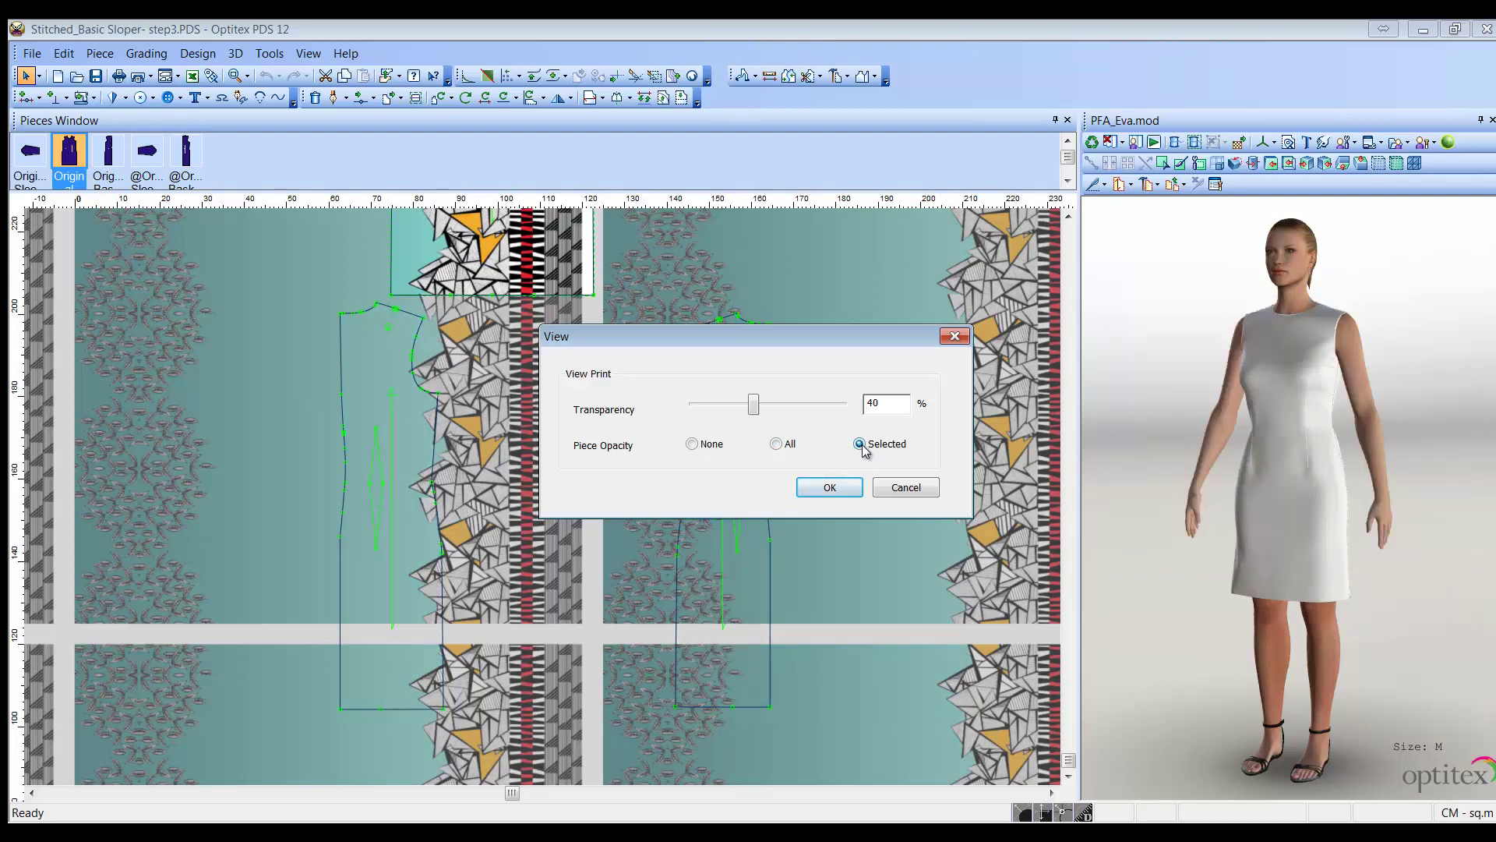
left_click(693, 446)
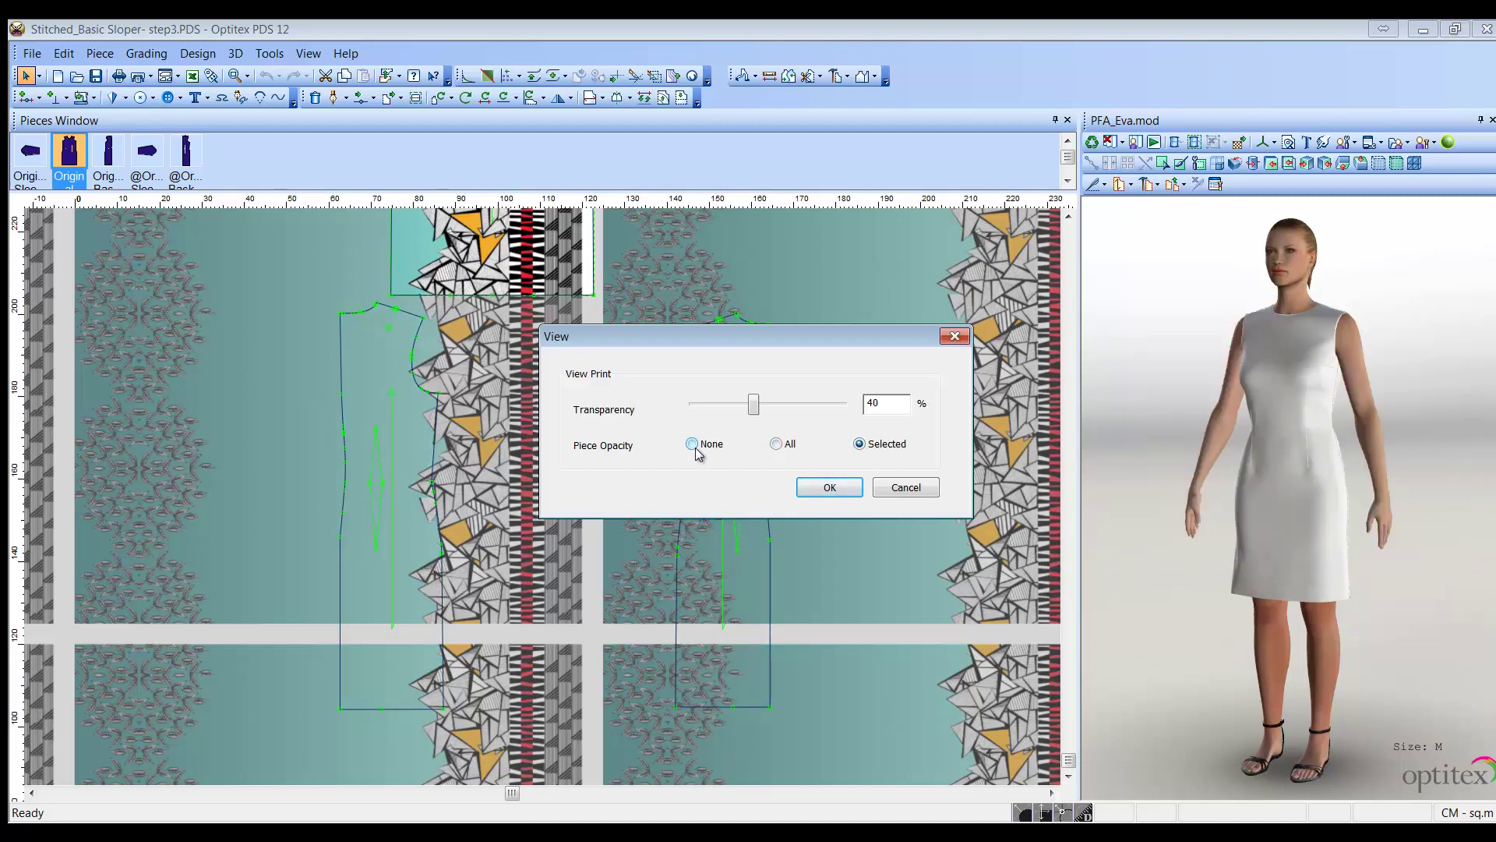
left_click(827, 487)
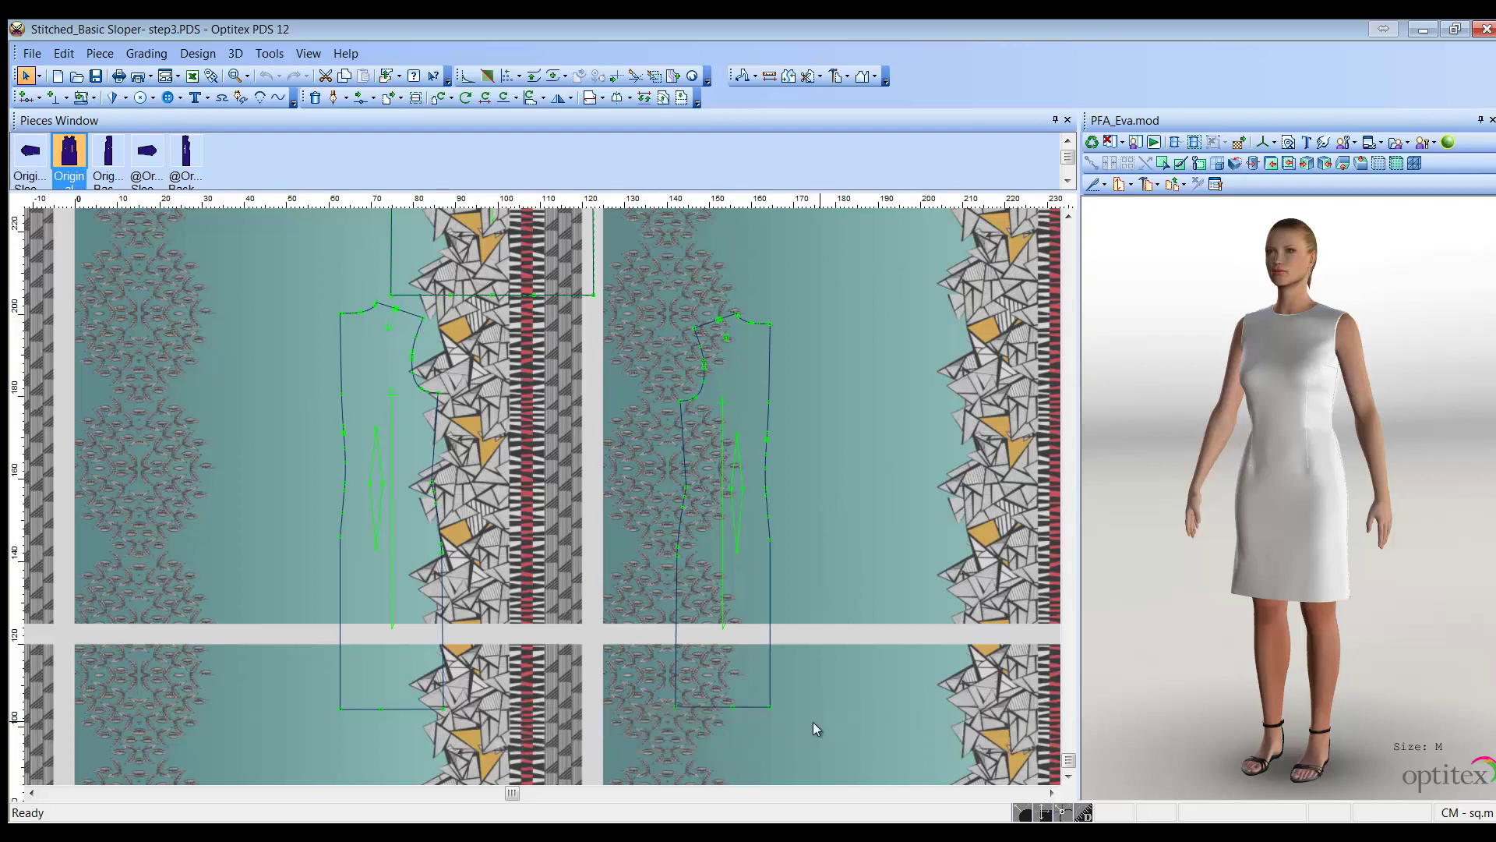
Step: Select all pieces and rotate every piece in the file to its initial baseline
left_click(770, 731)
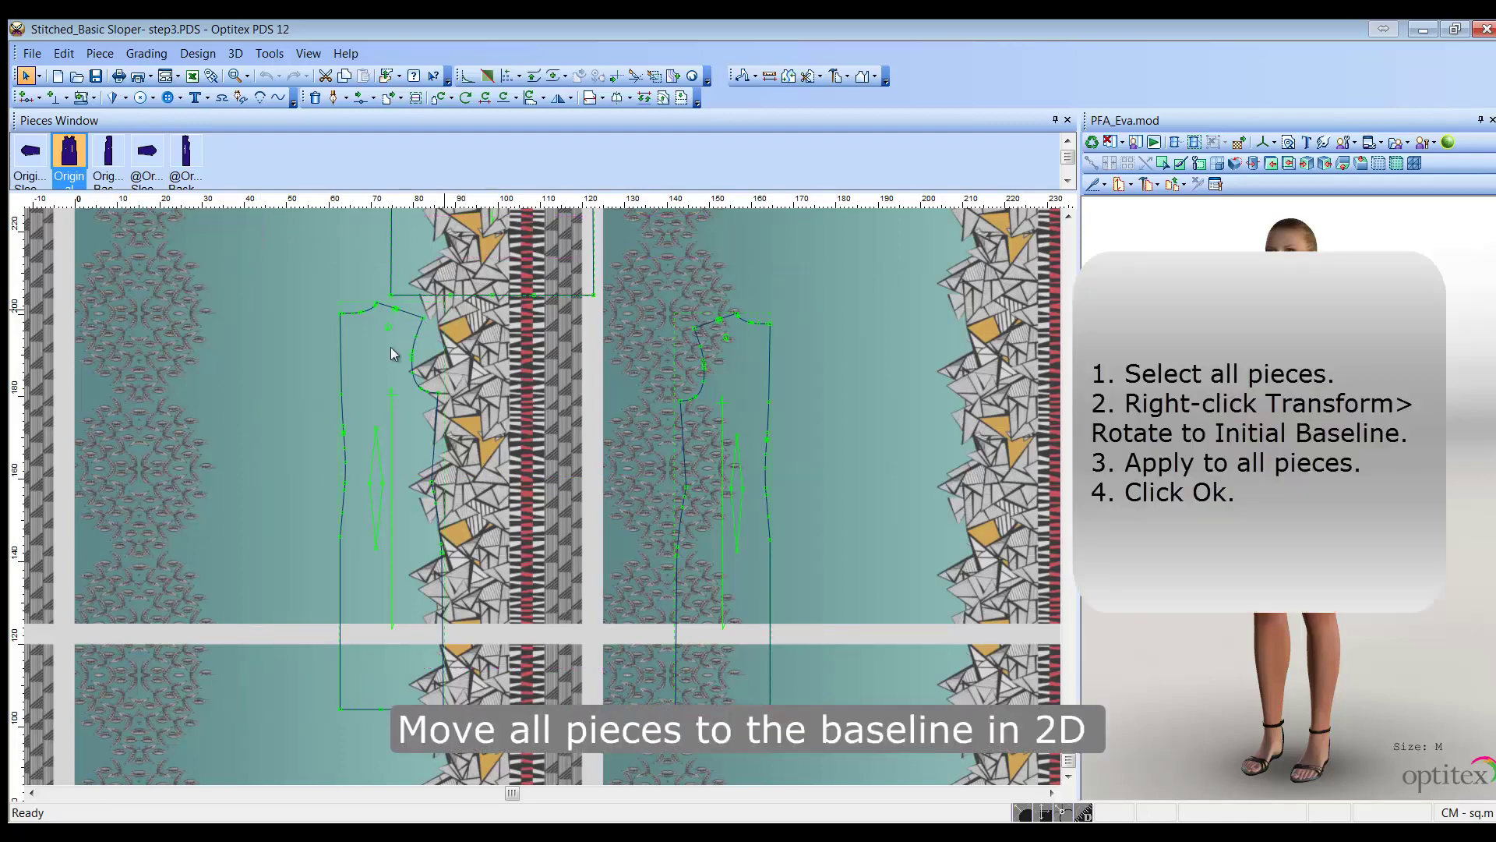
key("ctrl+a")
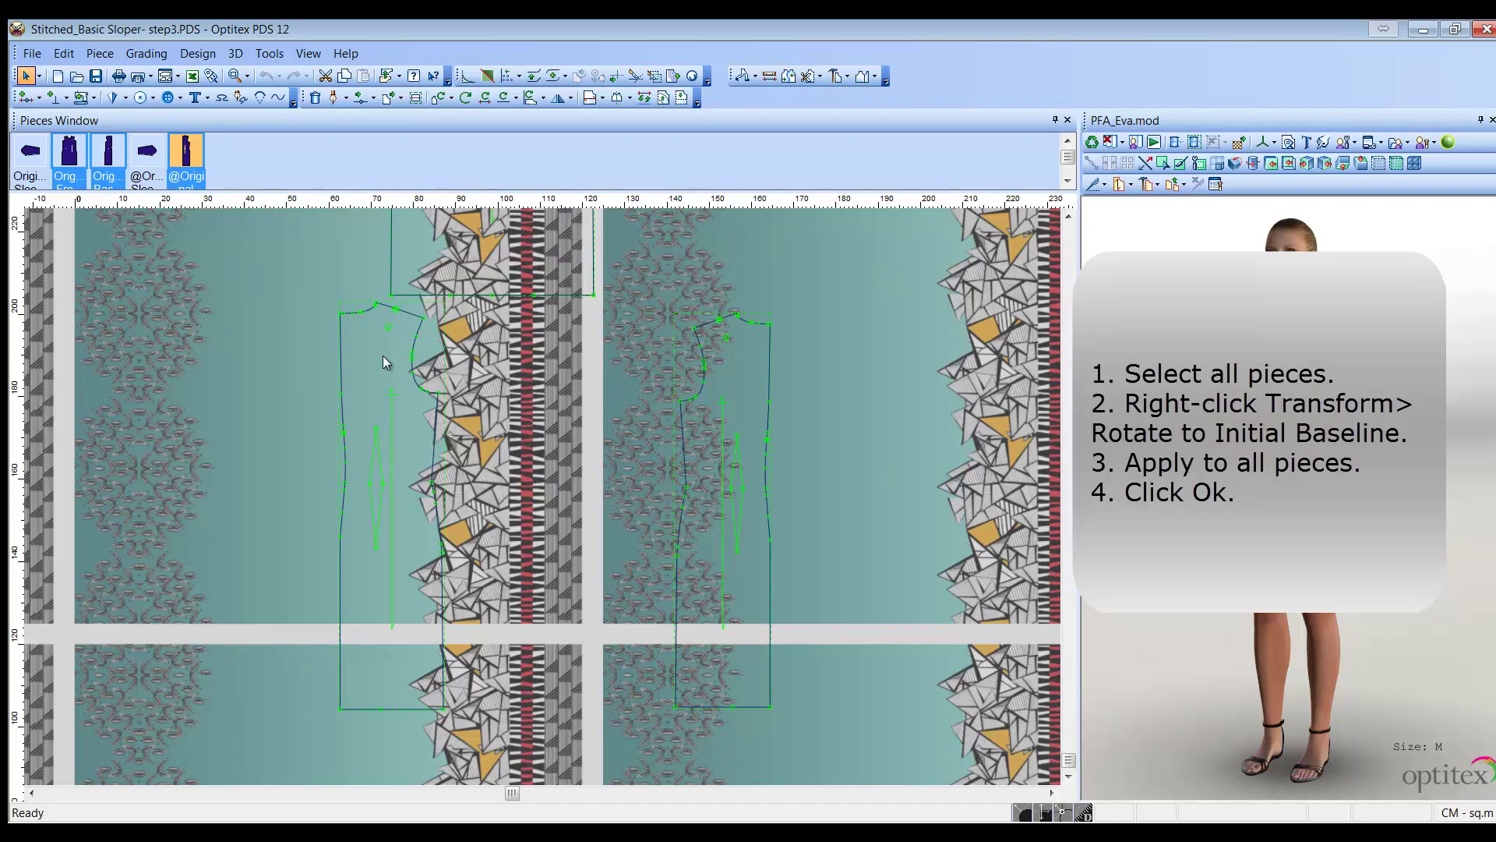
right_click(382, 355)
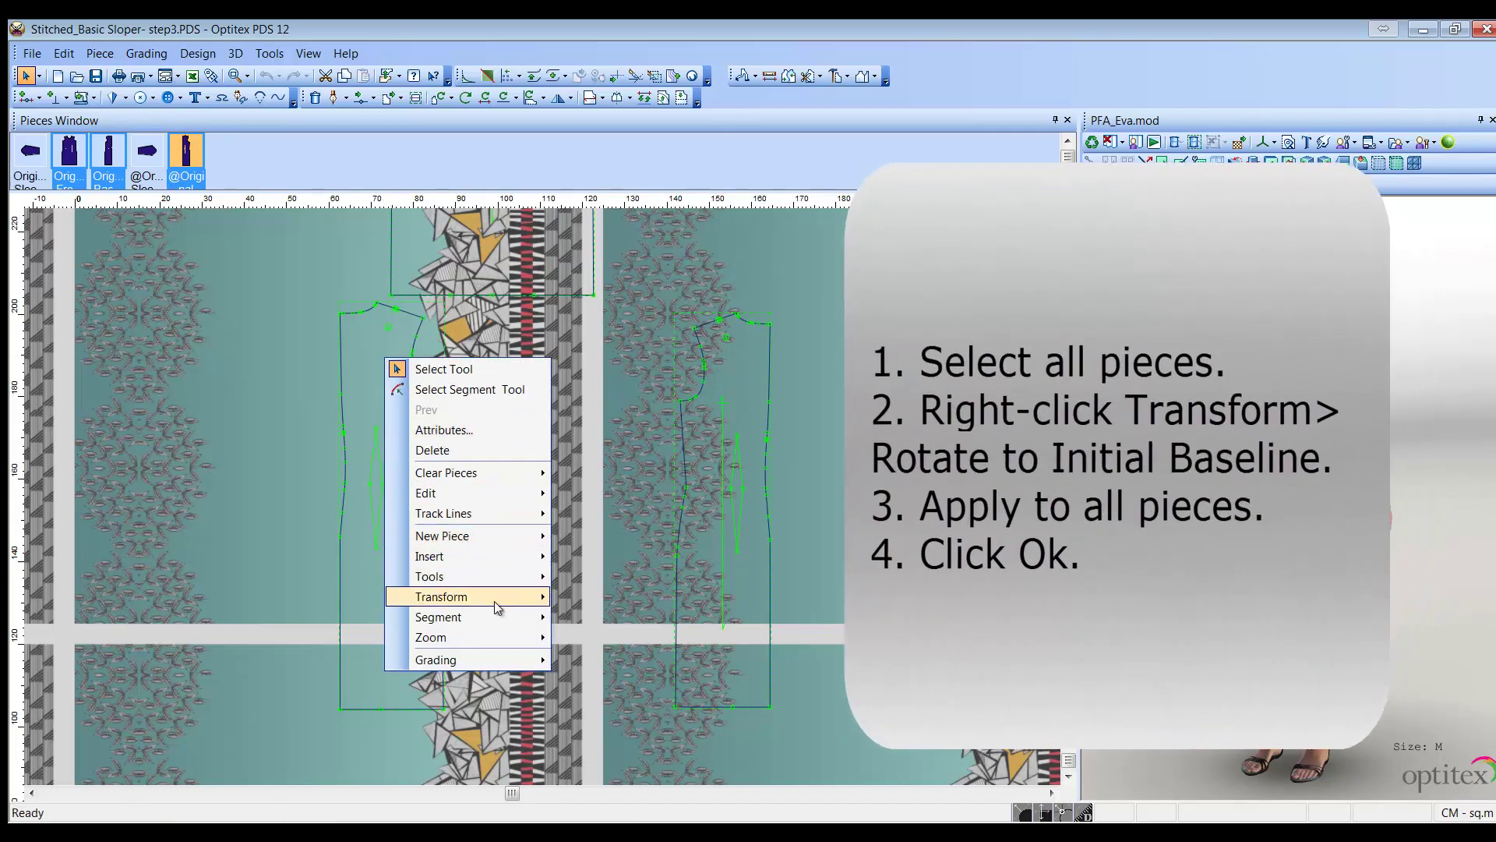
mouse_move(494, 600)
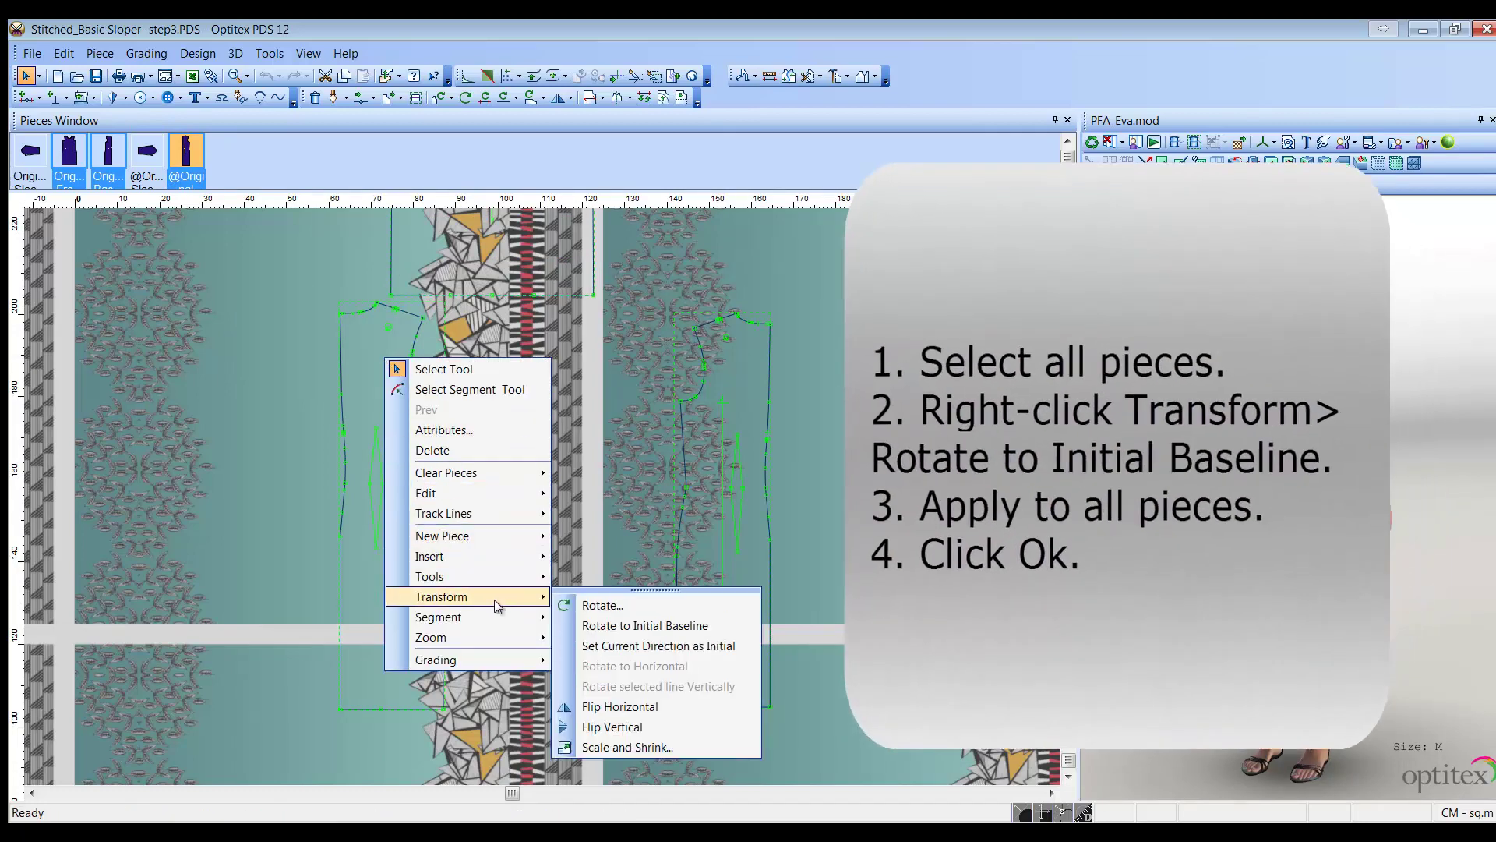
left_click(598, 628)
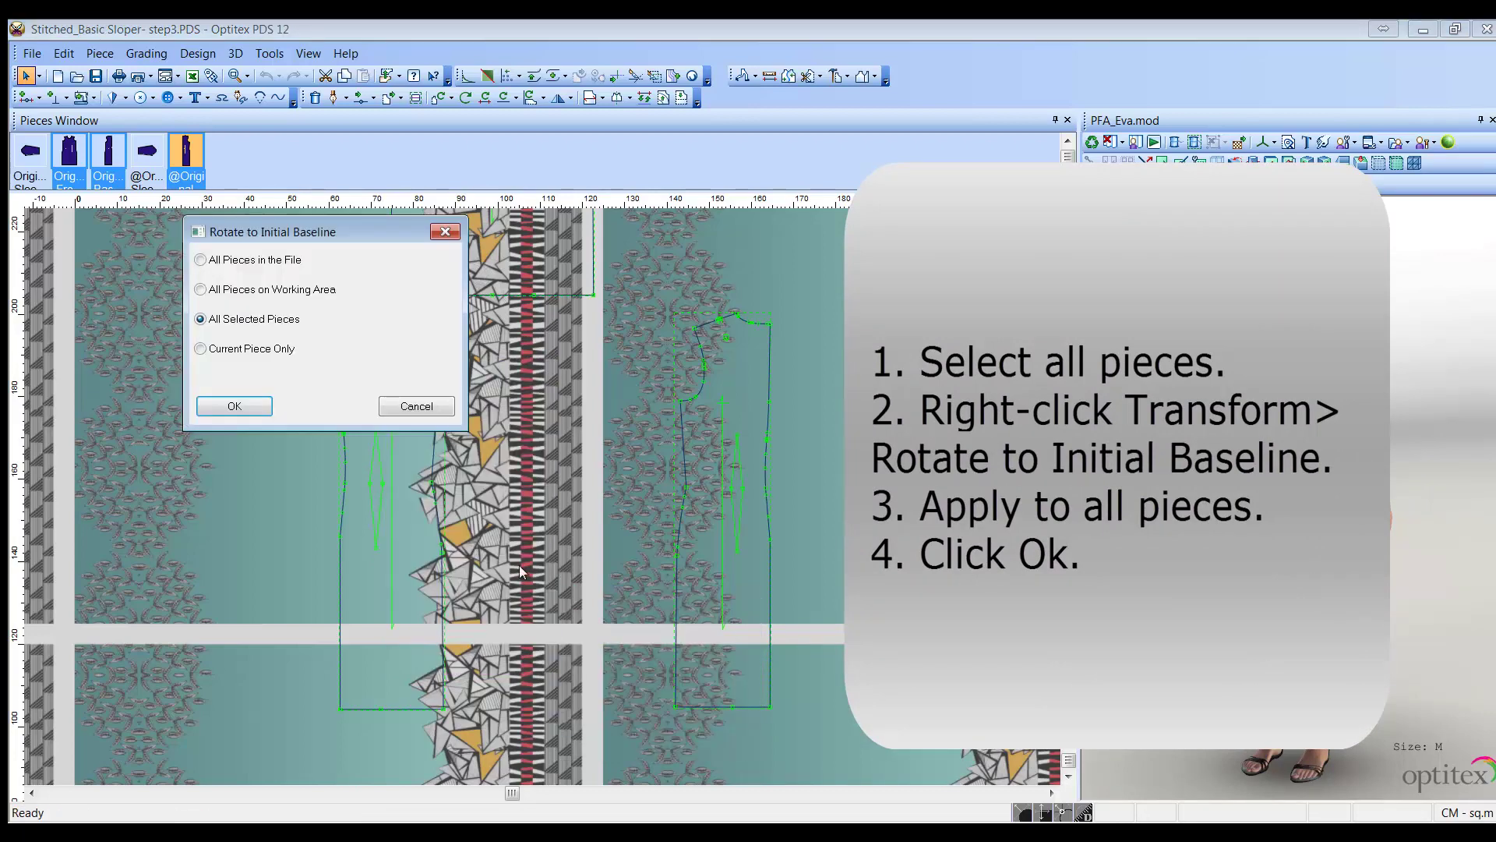
left_click(201, 261)
left_click(233, 407)
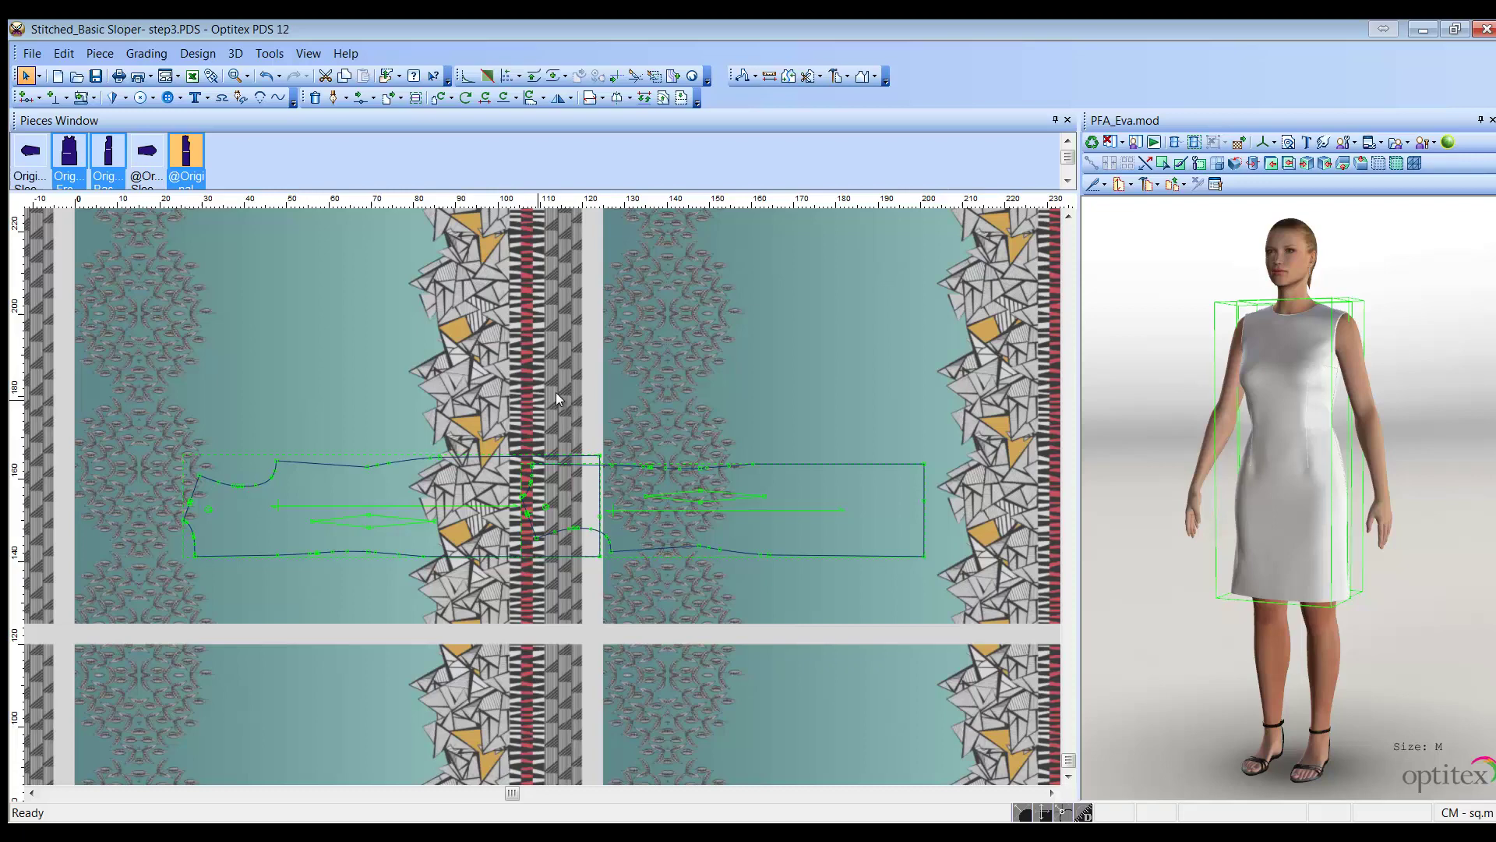
Step: Apply Use 2D Background as Shader so the 3D dress wears the teal triangle print
left_click(1433, 145)
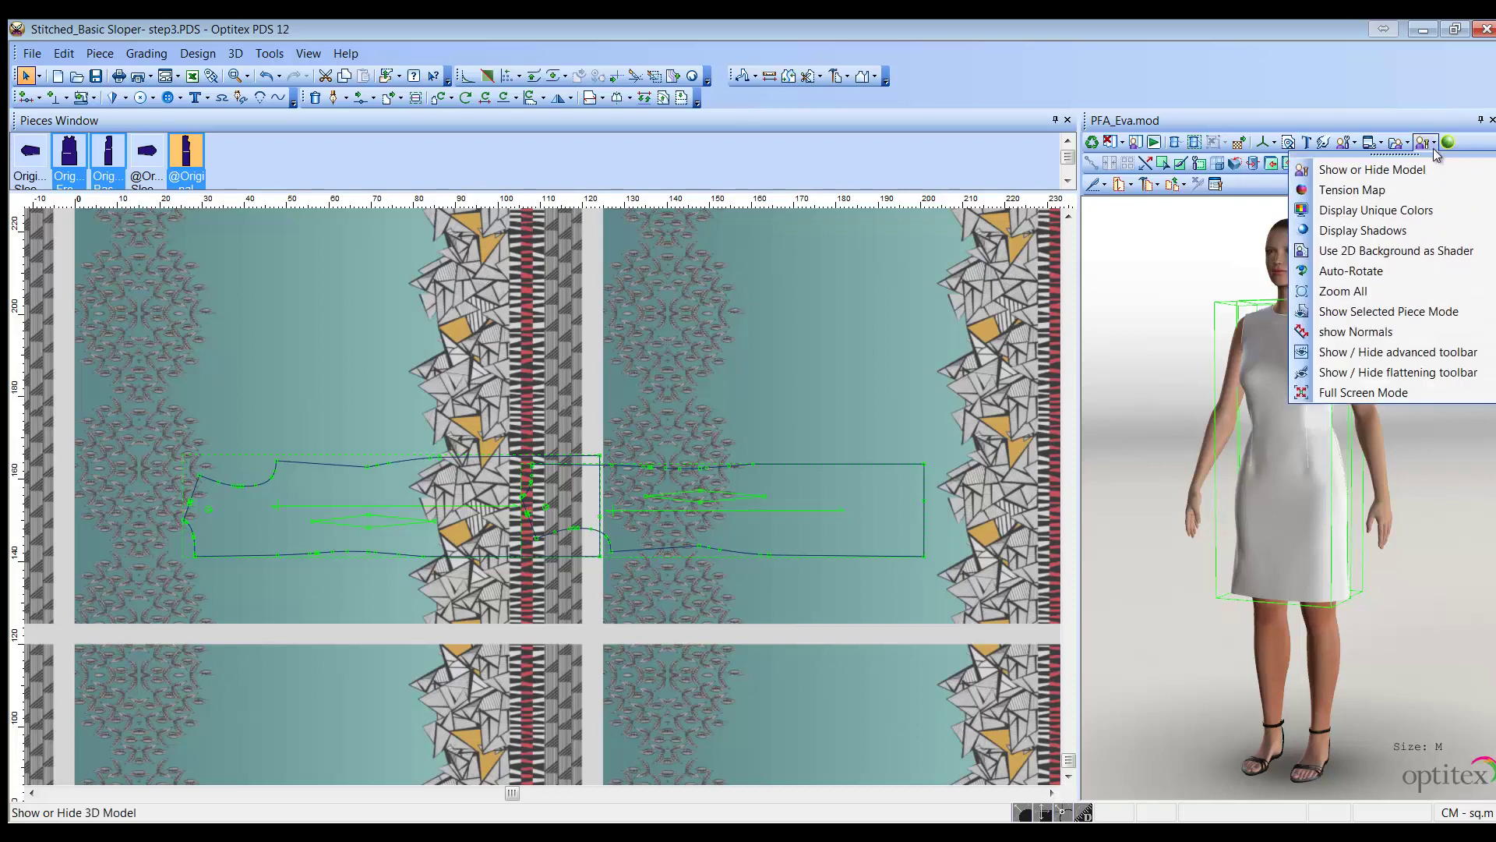
left_click(1384, 253)
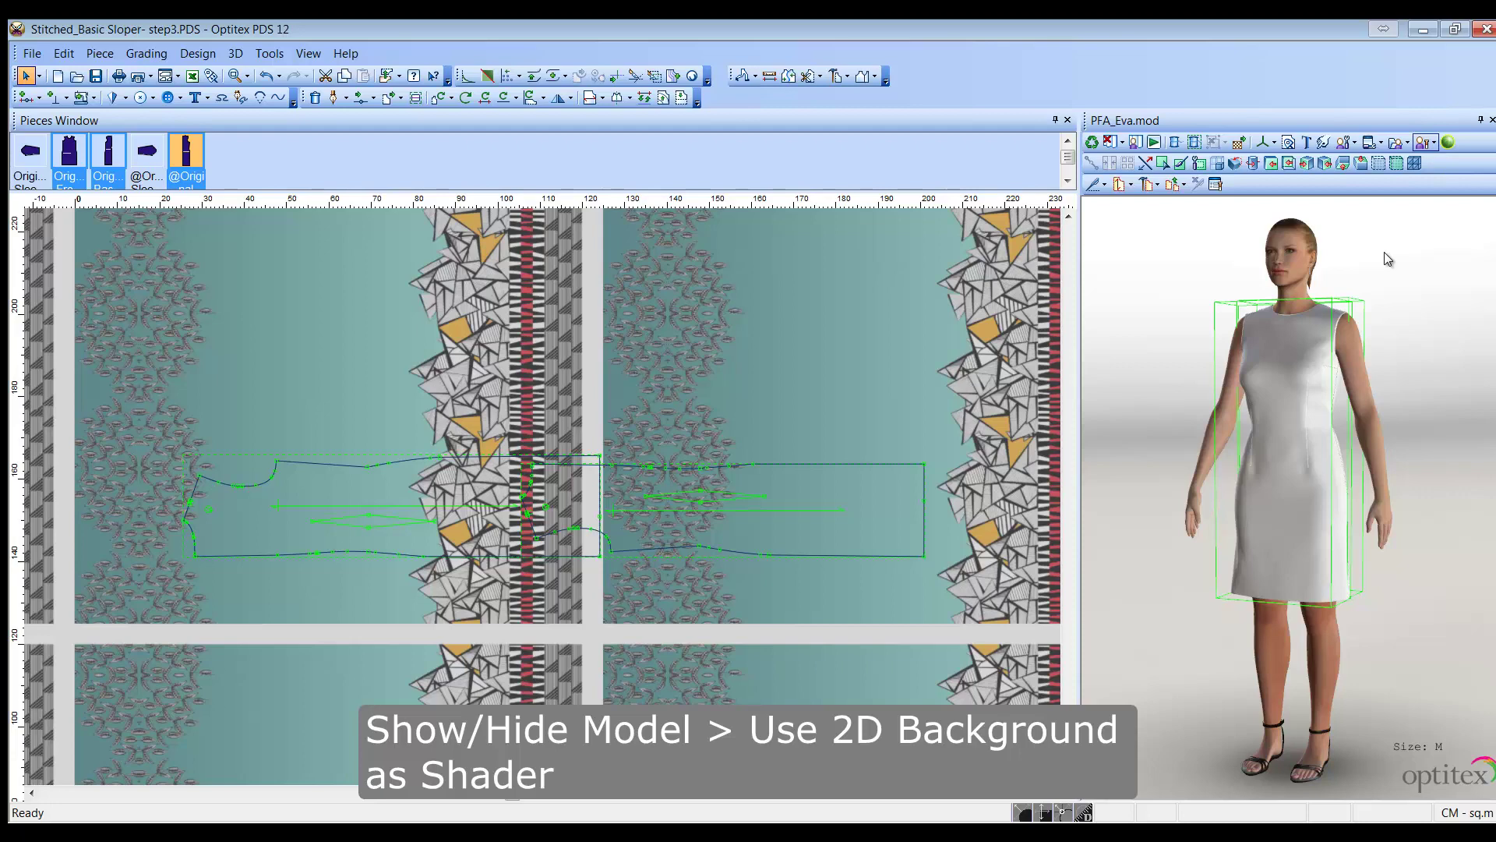
left_click(1134, 325)
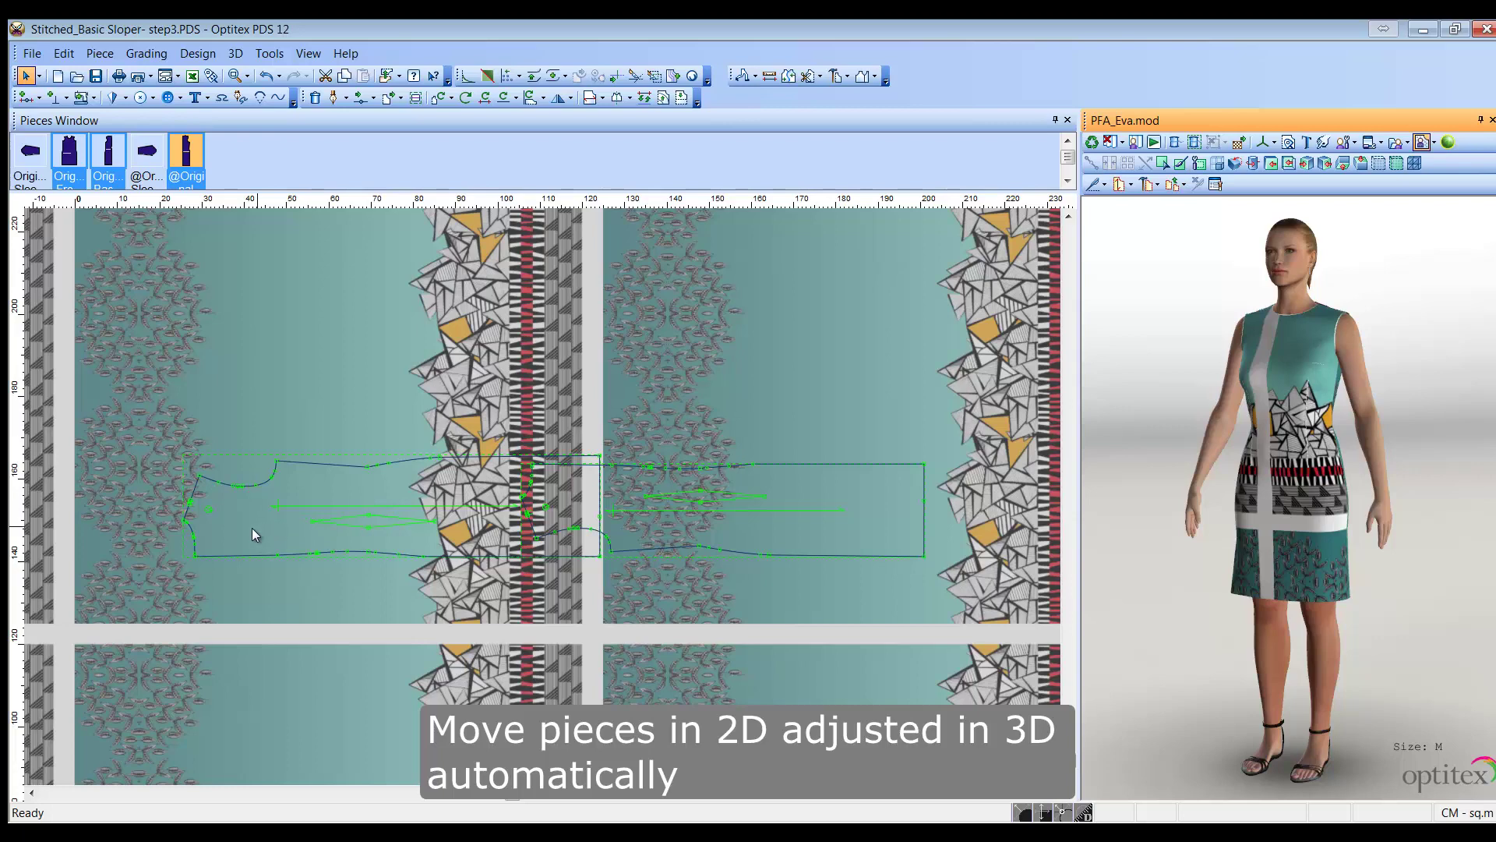
Step: Shift the pieces on the print and slide the 3D texture so triangles sit at the hem
left_click_drag(251, 526, 185, 351)
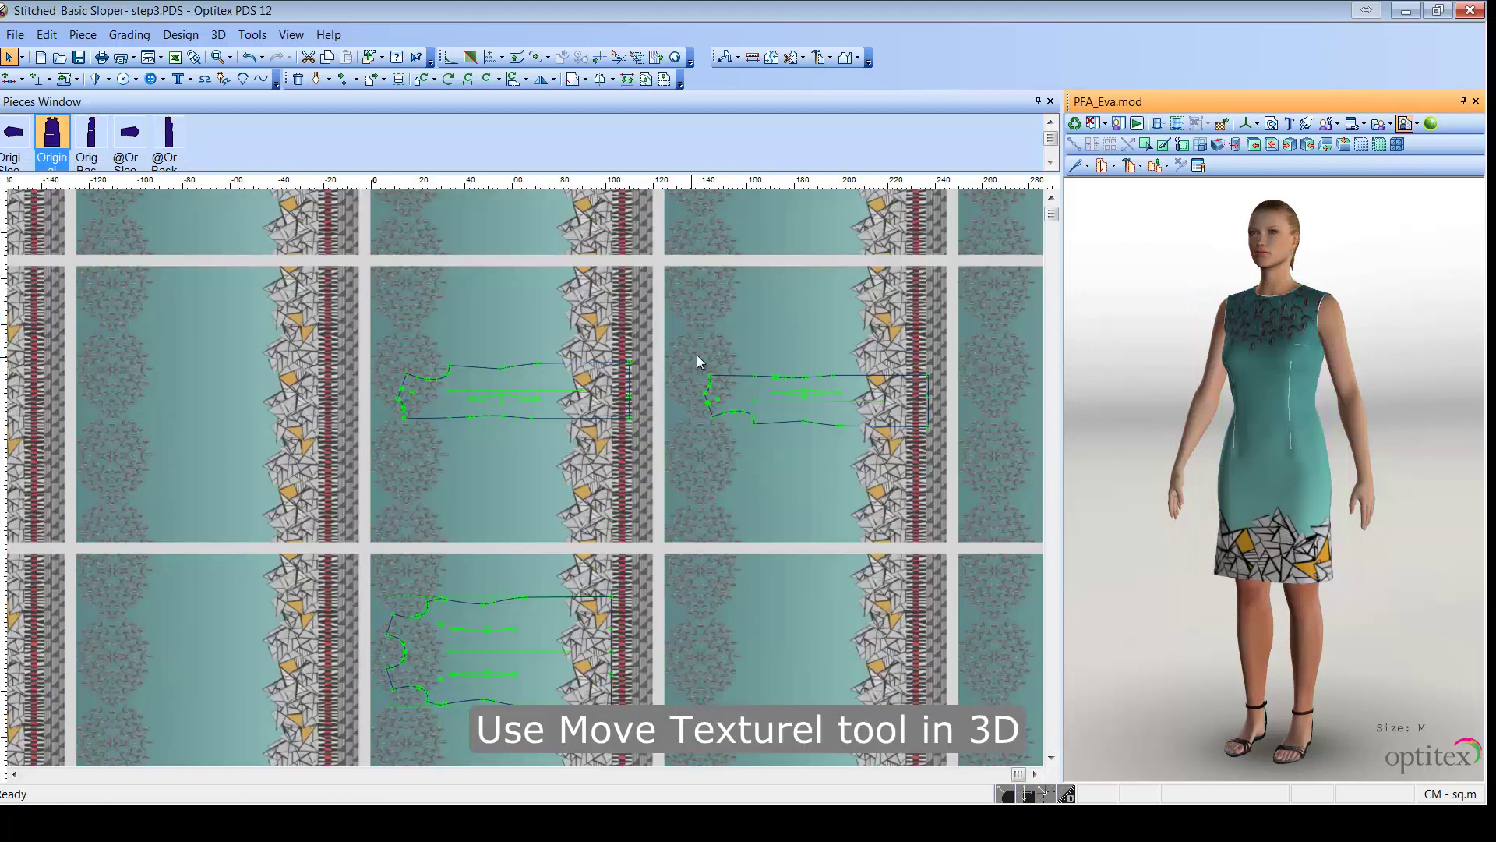
left_click(1221, 124)
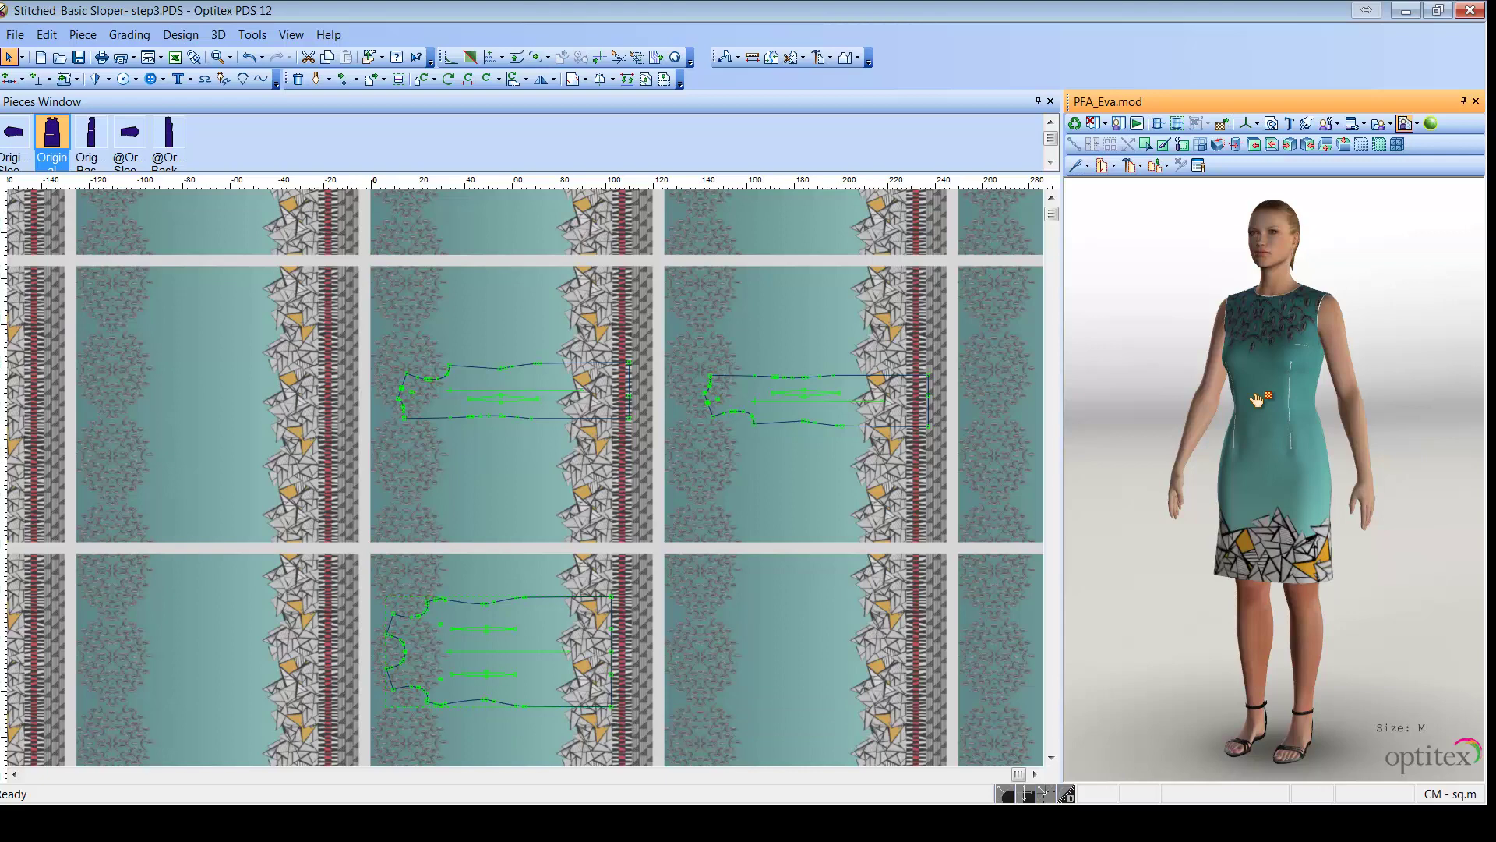
mouse_move(1255, 398)
left_mouse_down()
mouse_move(1204, 389)
mouse_move(1233, 383)
left_mouse_up()
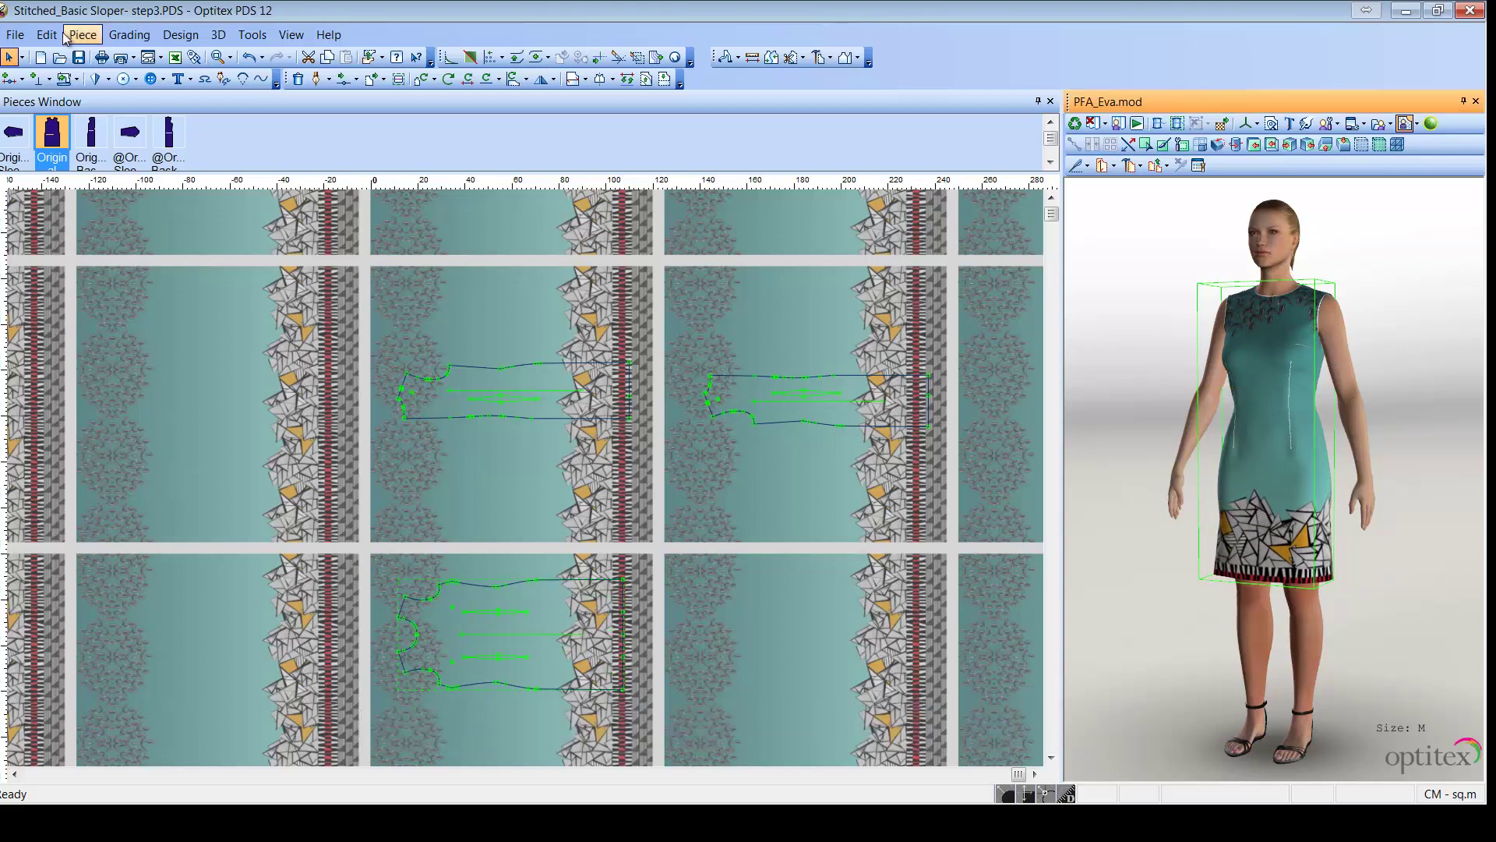
Step: Open File > Plot, showing HP-GL output on a 100 by 160 cm page at 1:1
left_click(15, 34)
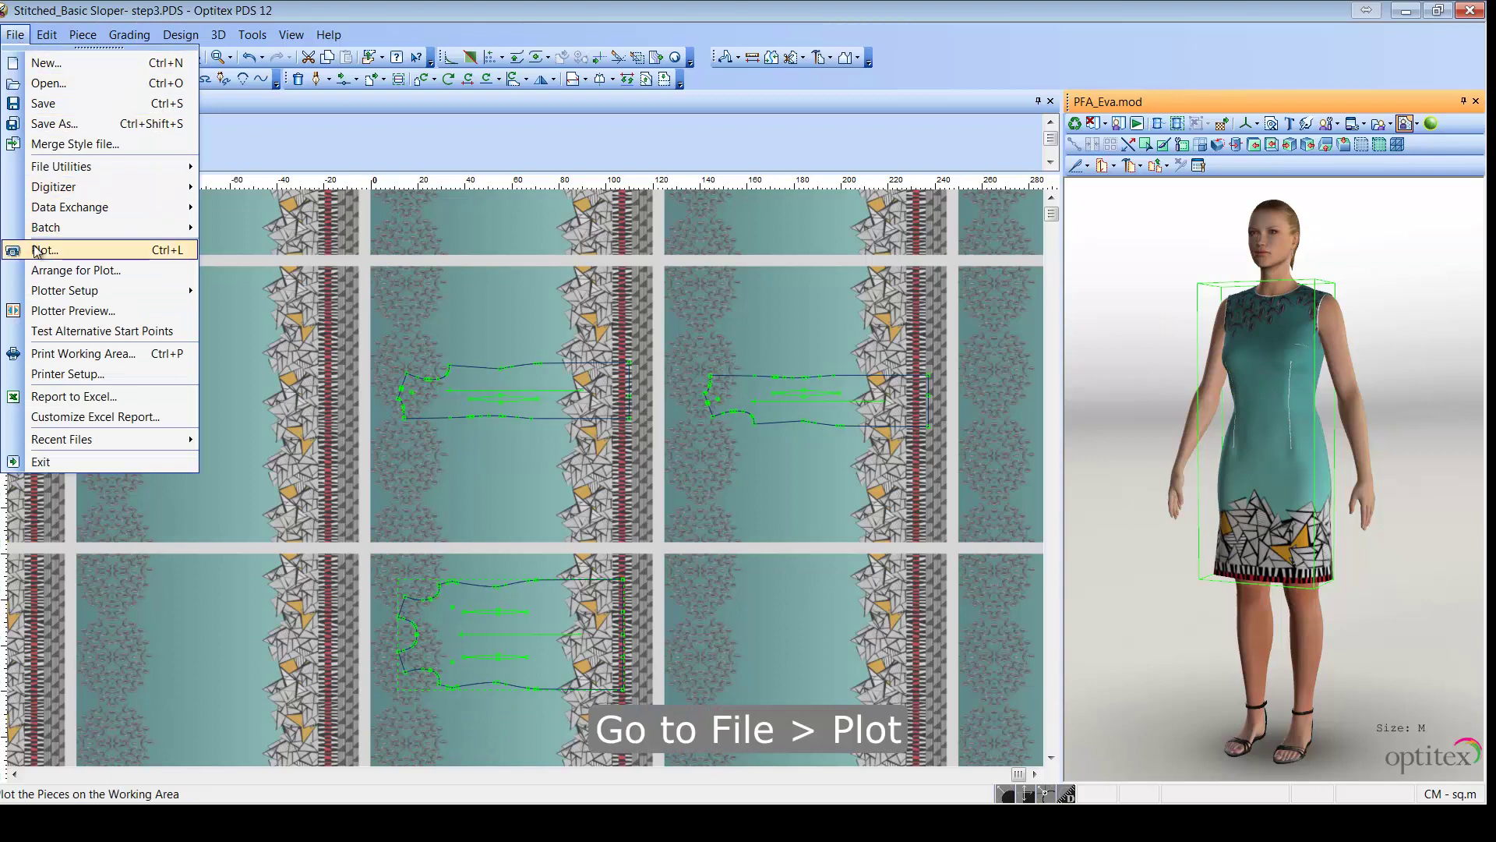
left_click(37, 251)
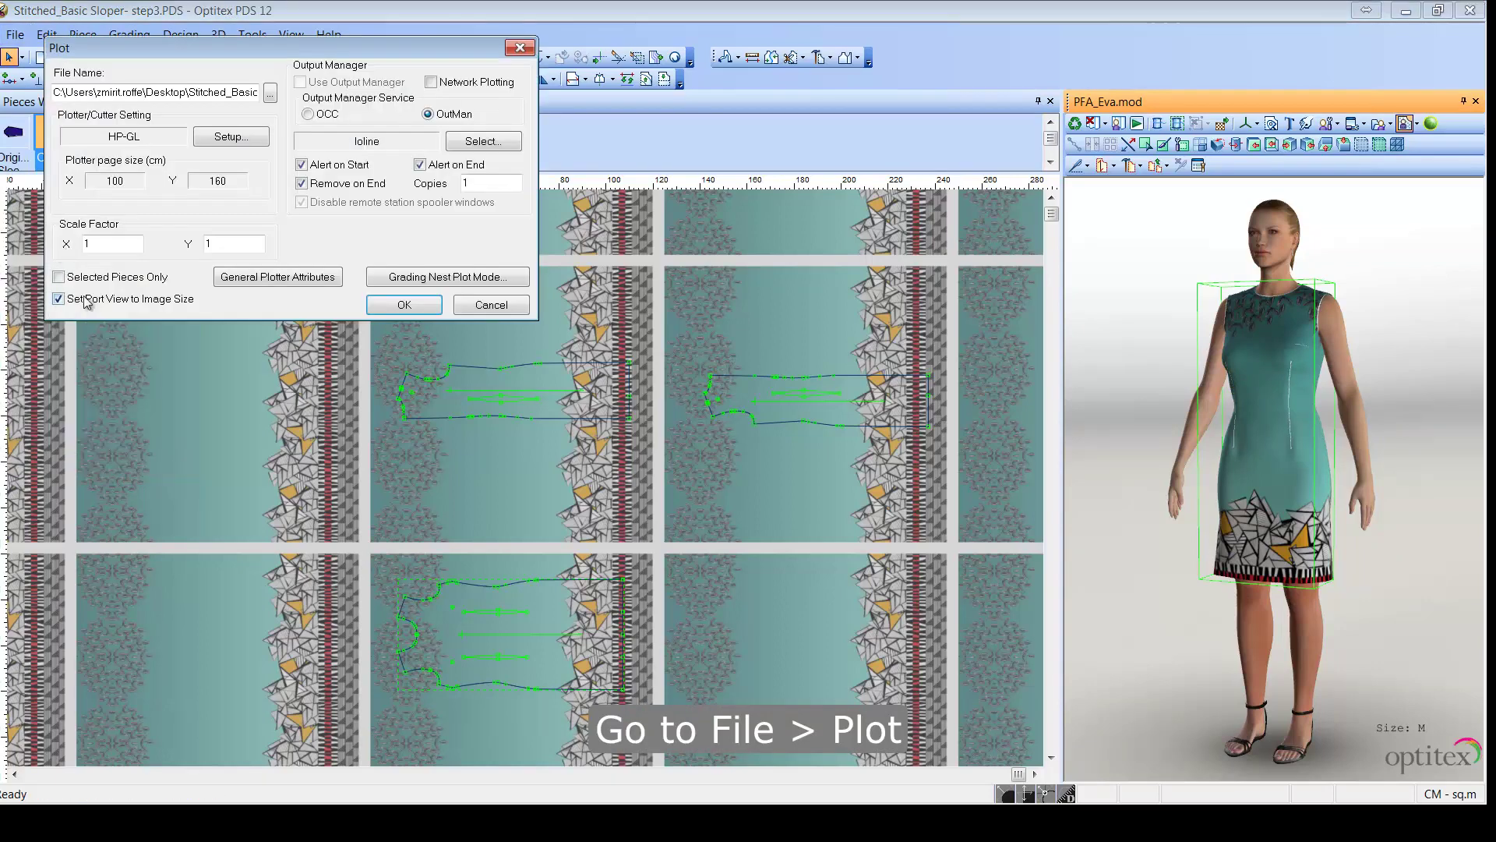